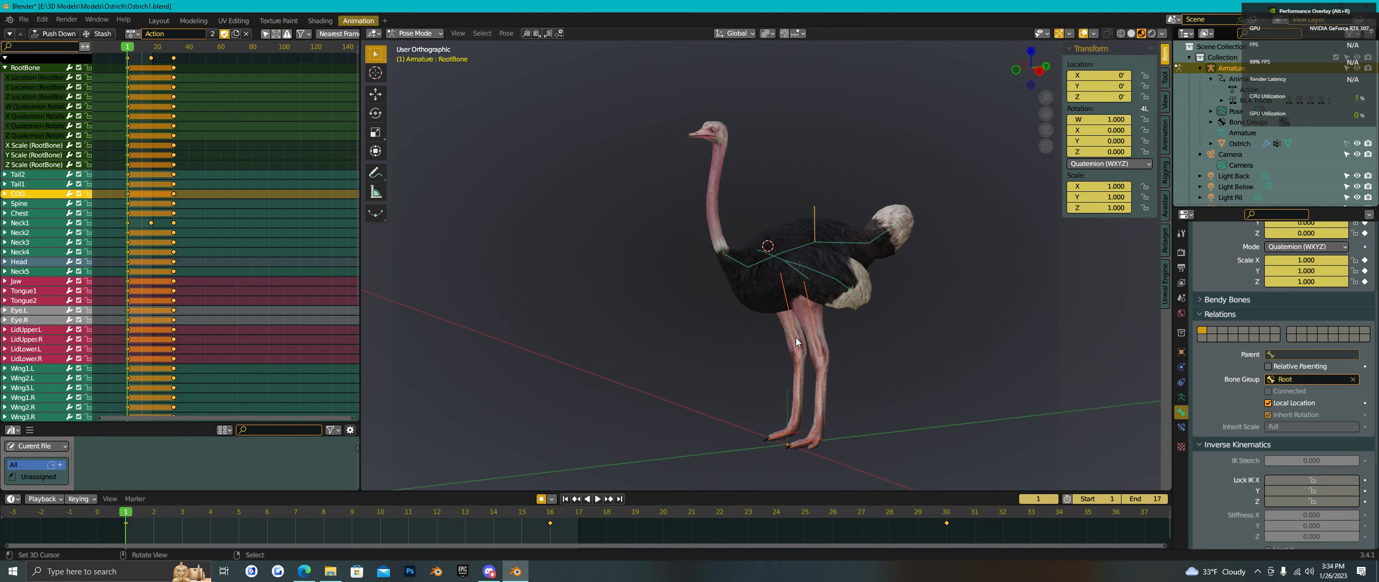
- Deselect every bone of the ostrich rig with Alt+A and orbit the view
key(alt+a)
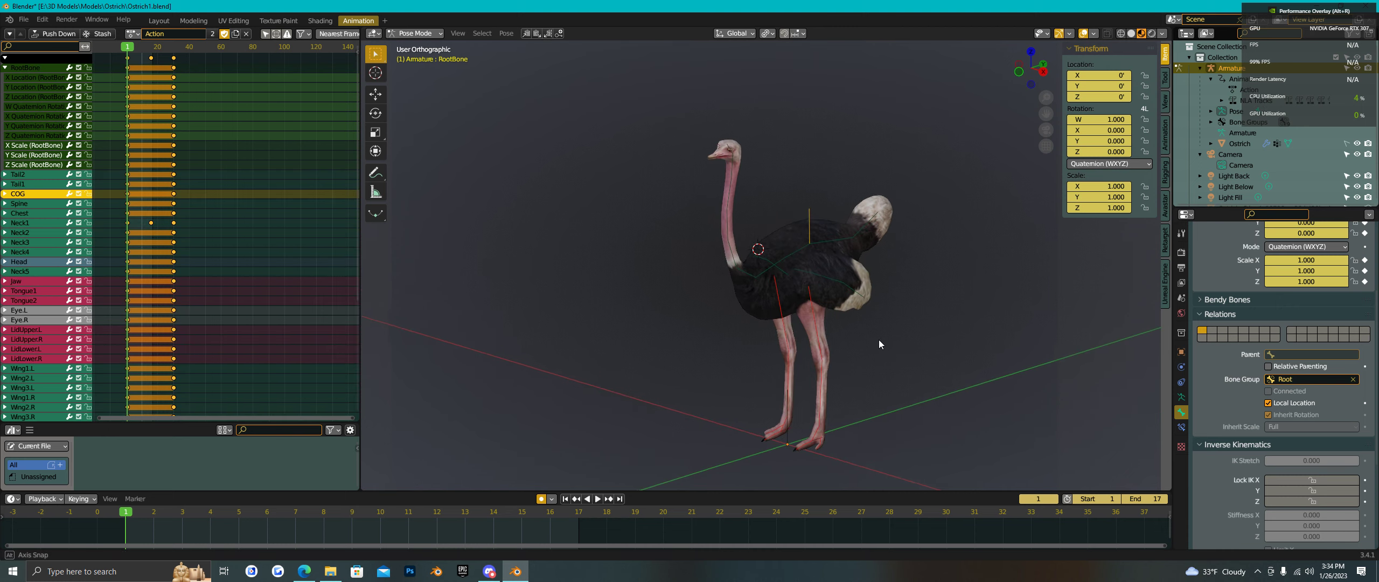
middle_drag(859, 336, 844, 266)
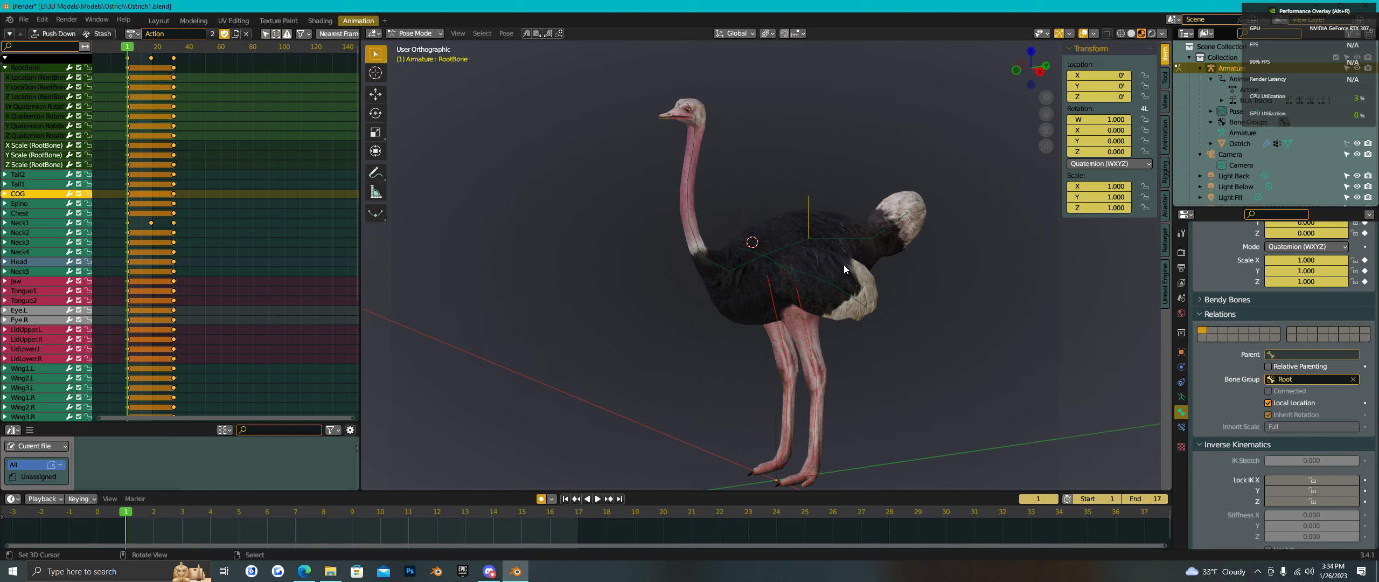
- Scale the RootBone uniformly to 0.497, shrinking the whole ostrich to about half size
click(808, 214)
middle_drag(808, 213, 850, 308)
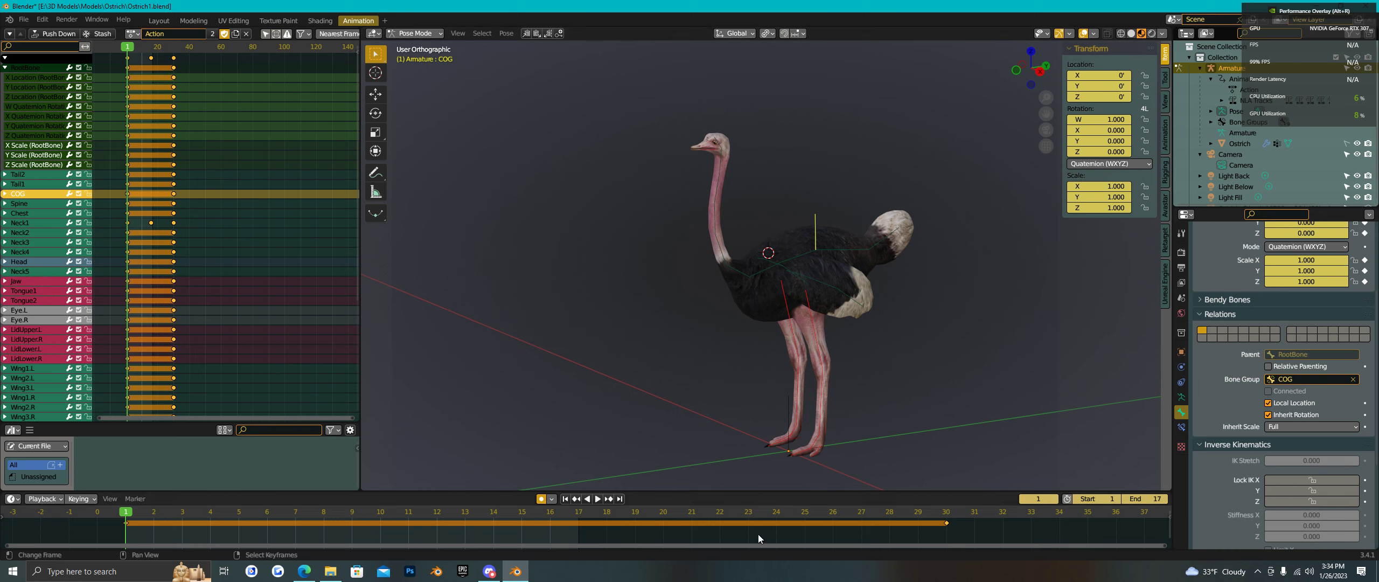
click(789, 415)
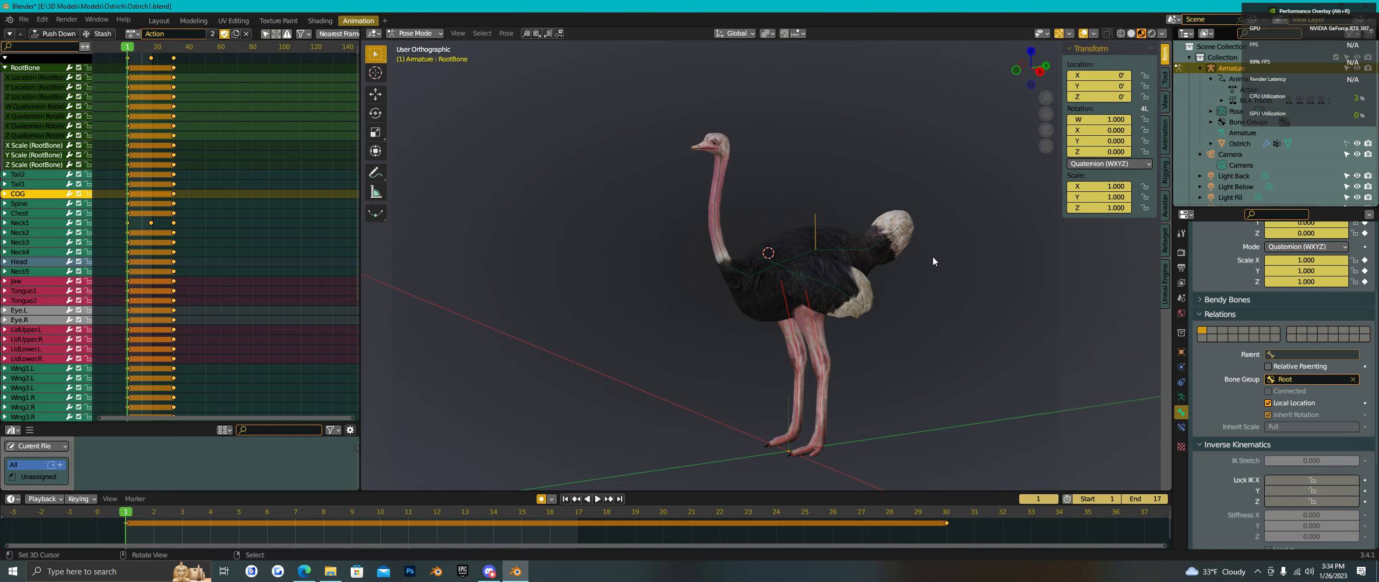
key(s)
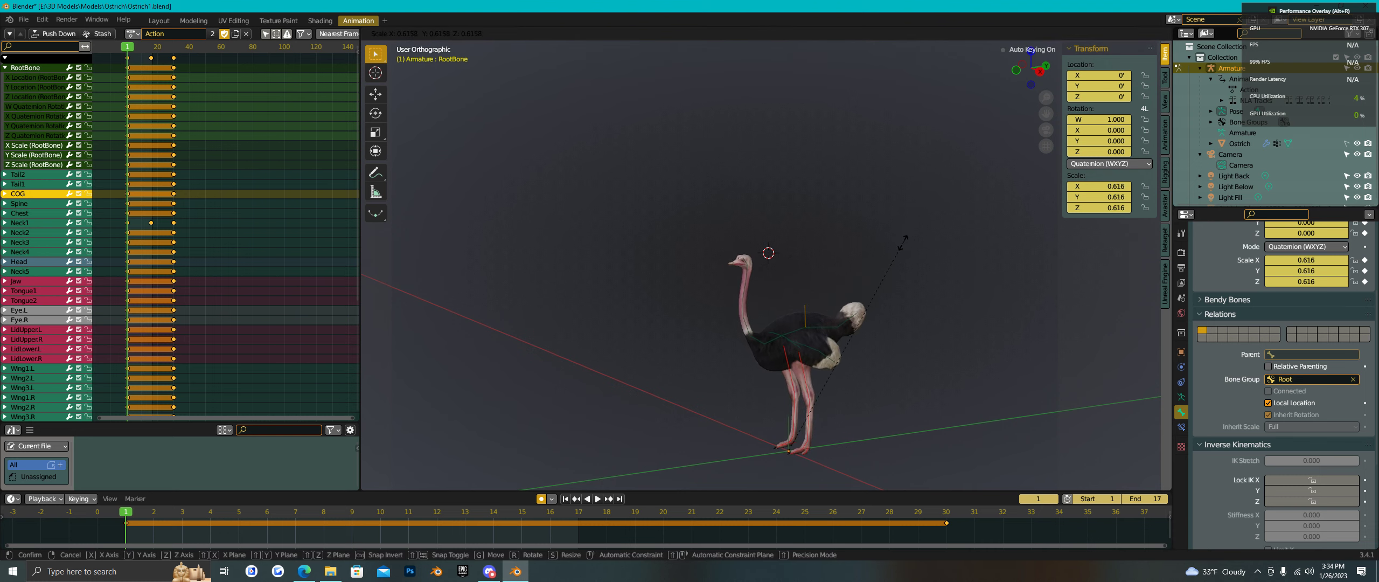
right_click(935, 147)
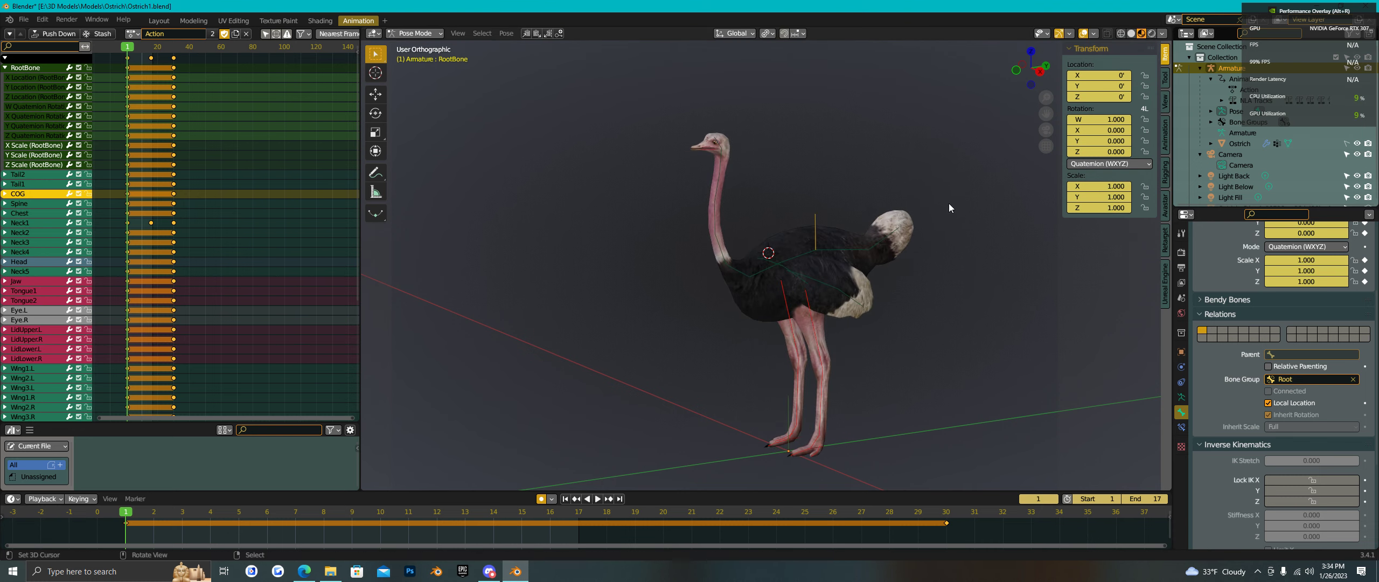
key(s)
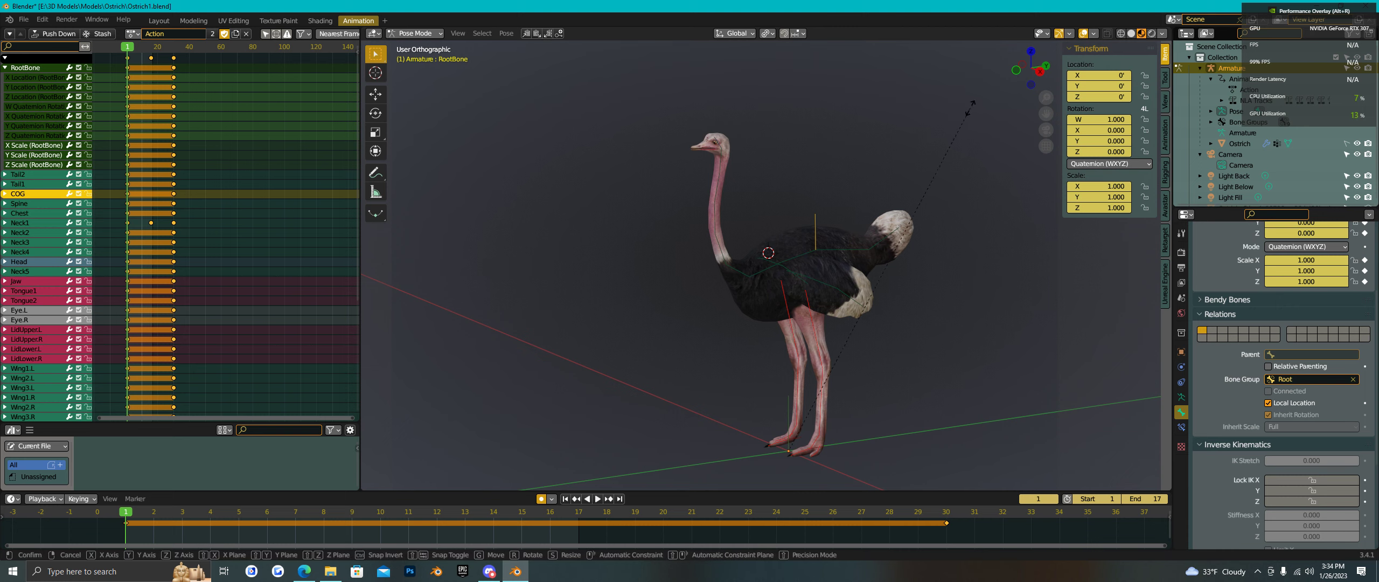
click(914, 305)
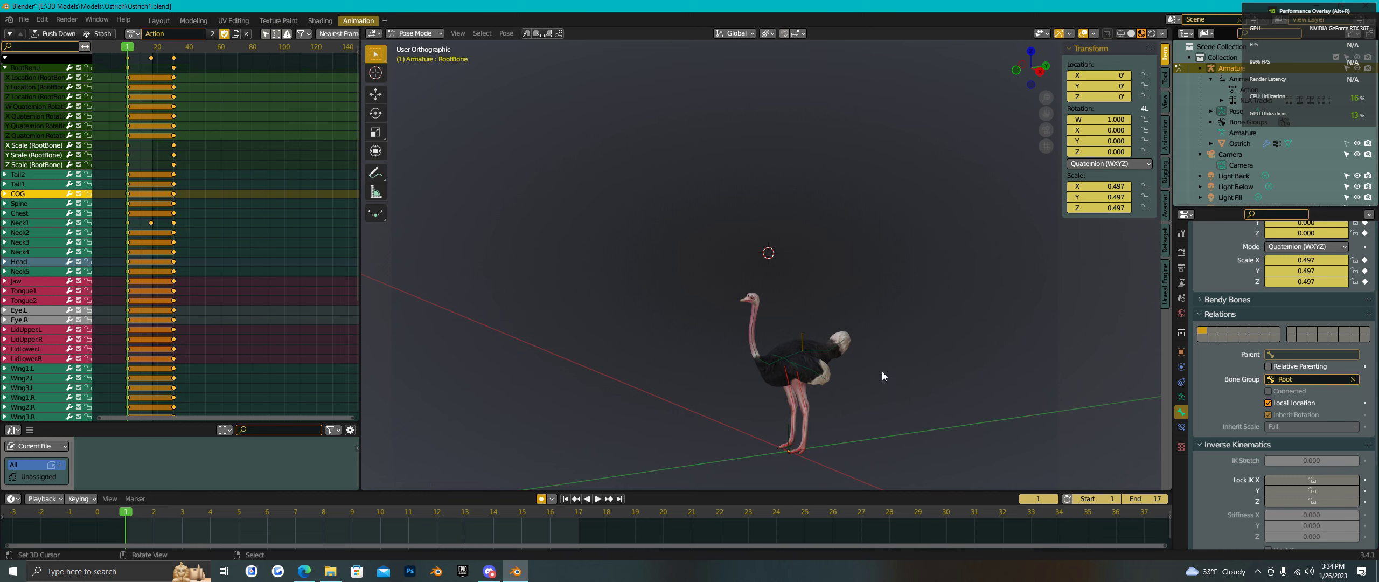
mouse_move(882, 373)
middle_down()
mouse_move(892, 401)
mouse_move(888, 386)
middle_up()
scroll(878, 427, up, 4)
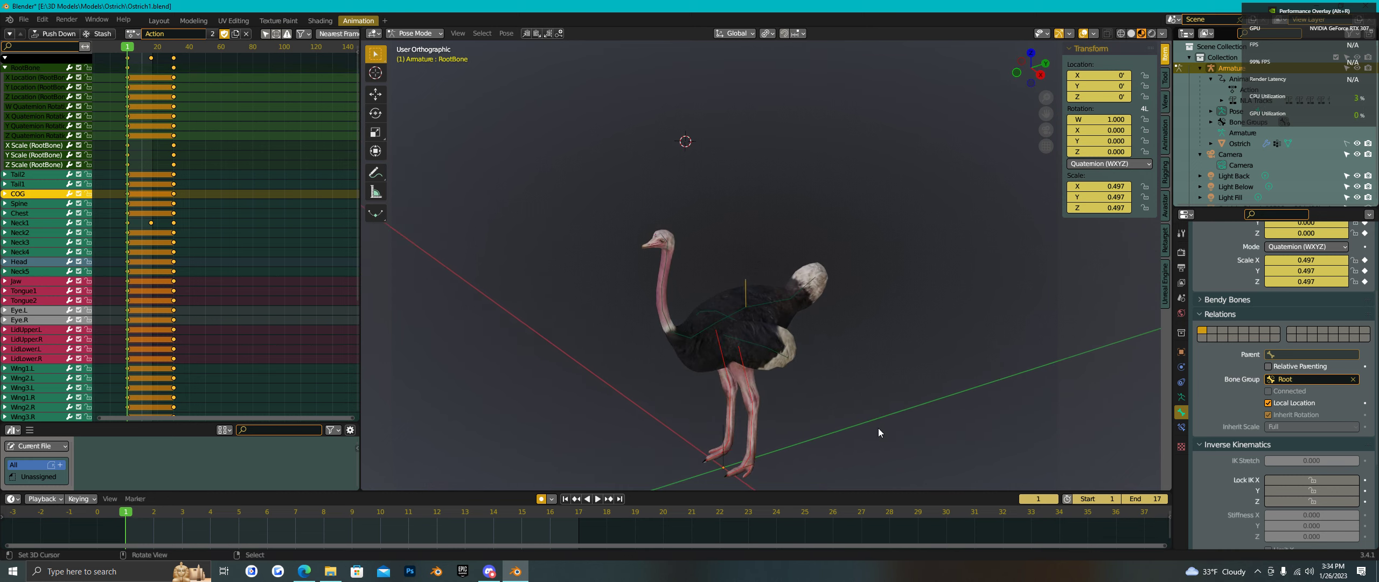
middle_drag(795, 431, 790, 407)
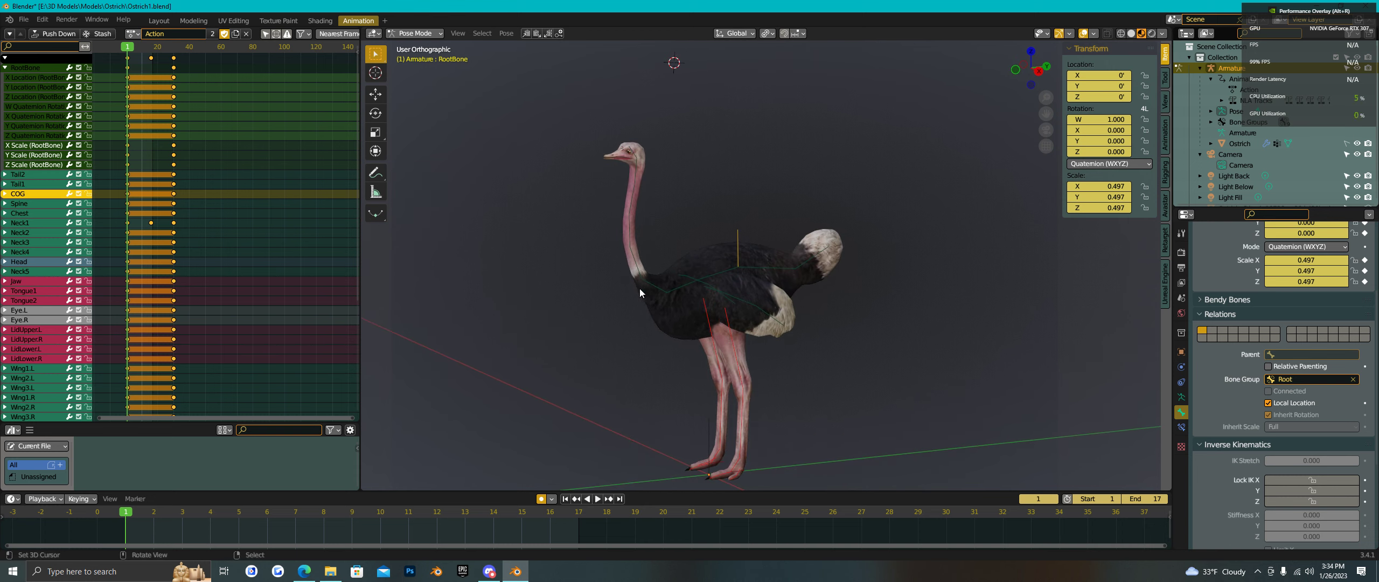
- Enlarge the Head bone to scale 1.594
click(635, 157)
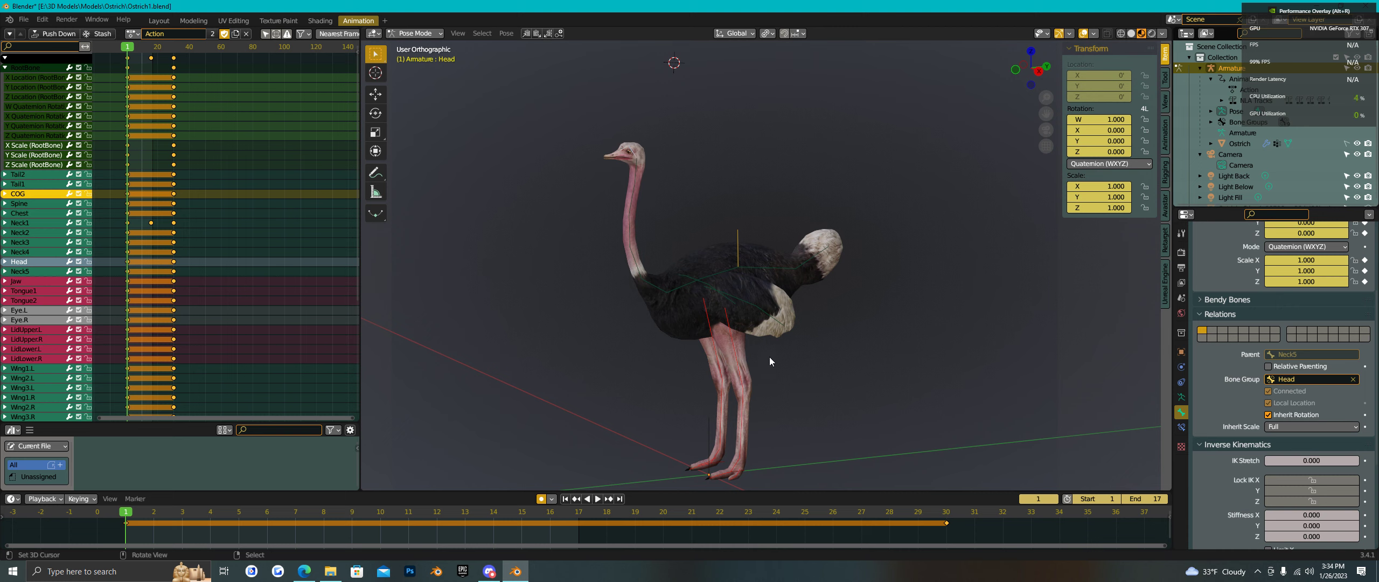
key(s)
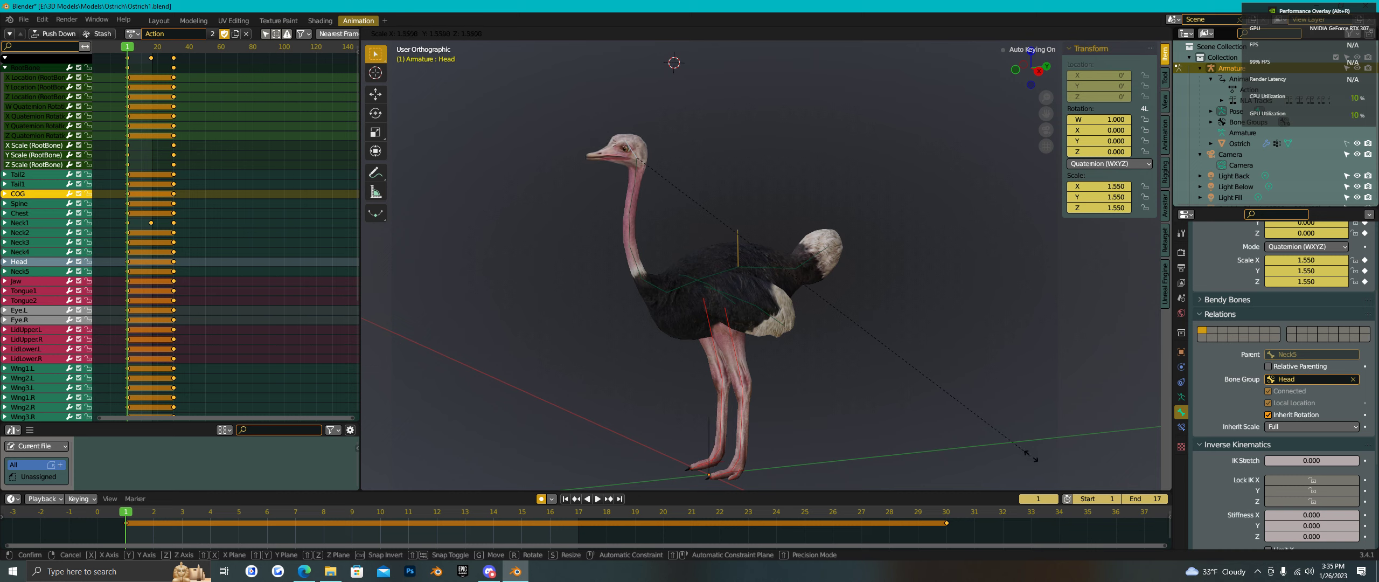
click(1044, 461)
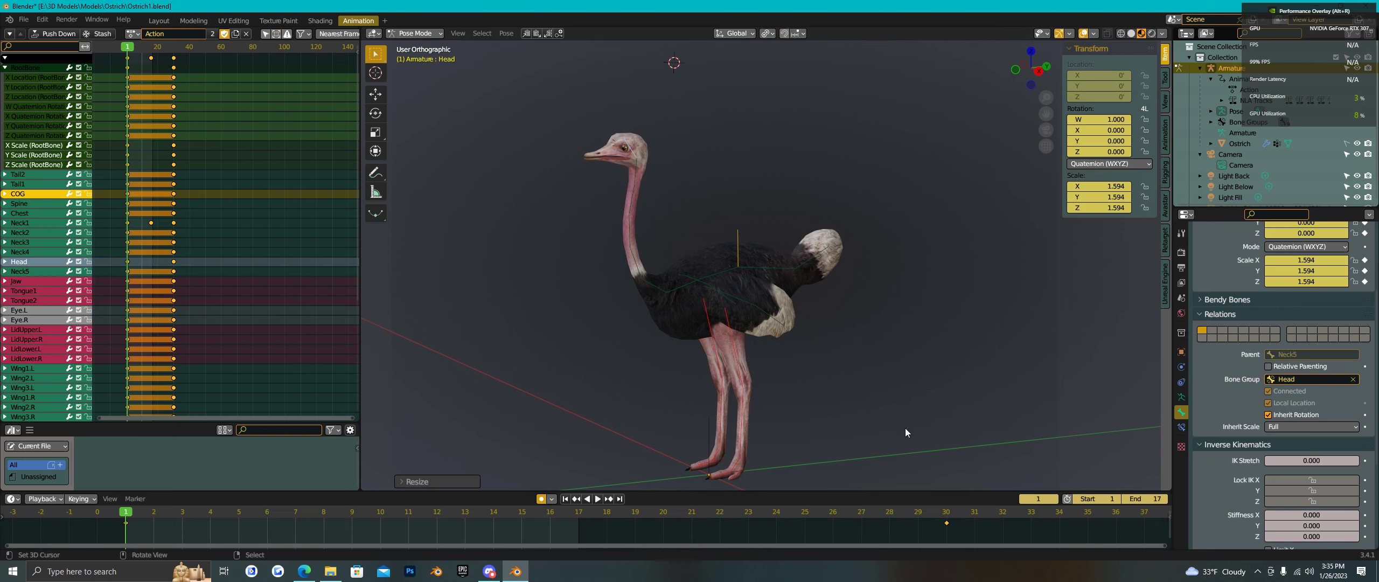
- Scale the left foot bone to 1.370 and paste its pose mirrored onto the other foot
click(736, 471)
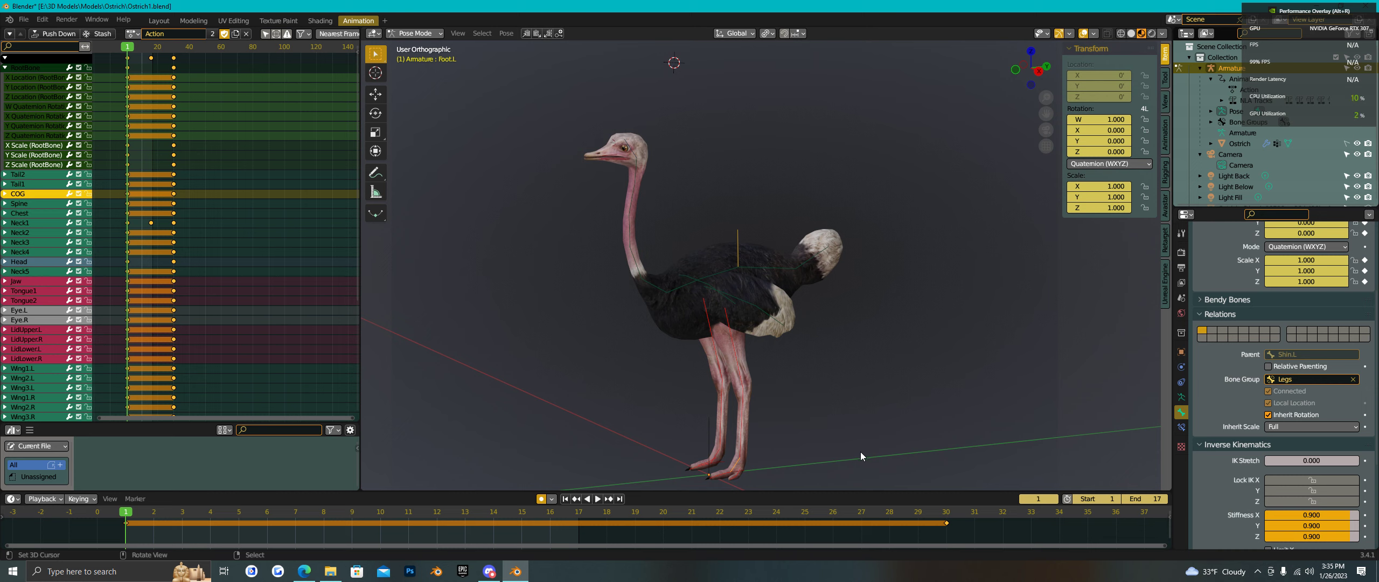
key(s)
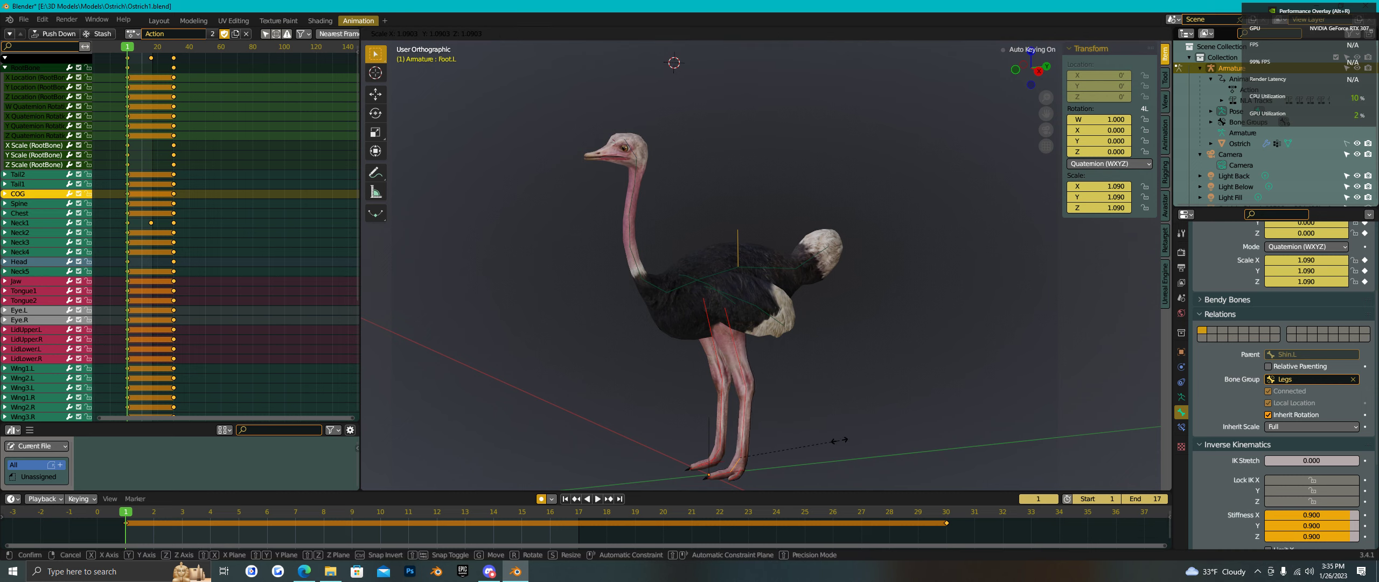
click(866, 447)
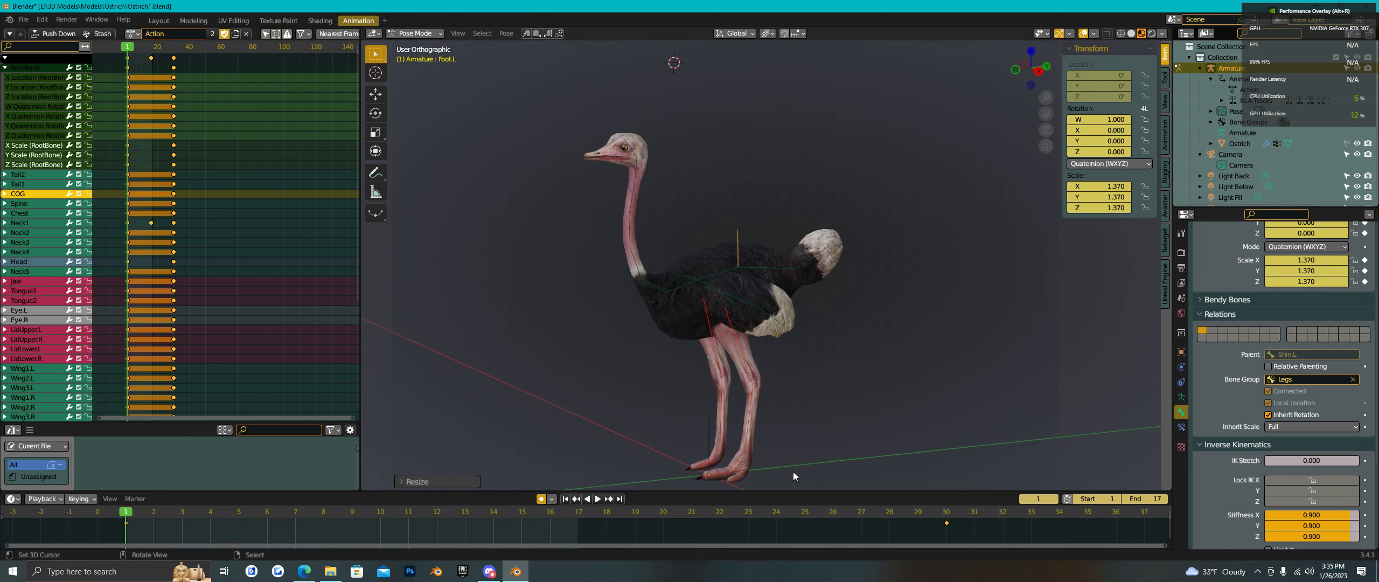
key(ctrl+c)
key(ctrl+shift+v)
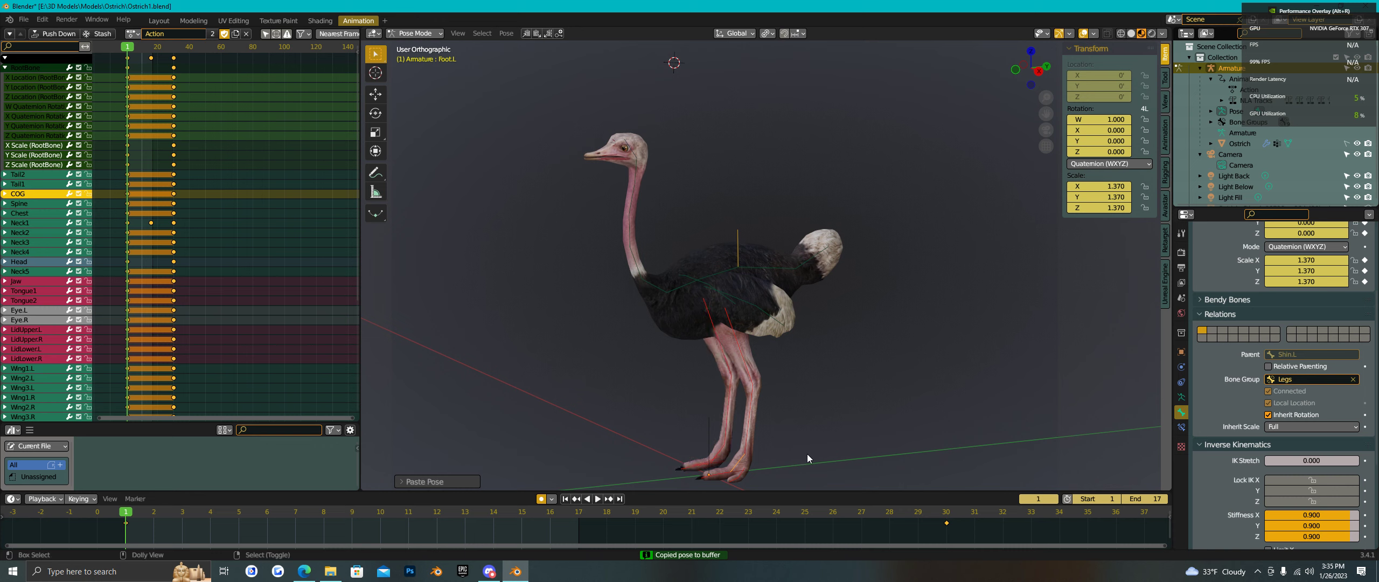
- Shrink the left wing bones, Wing1.L to 0.872 and Wing2.L to 0.840
click(715, 293)
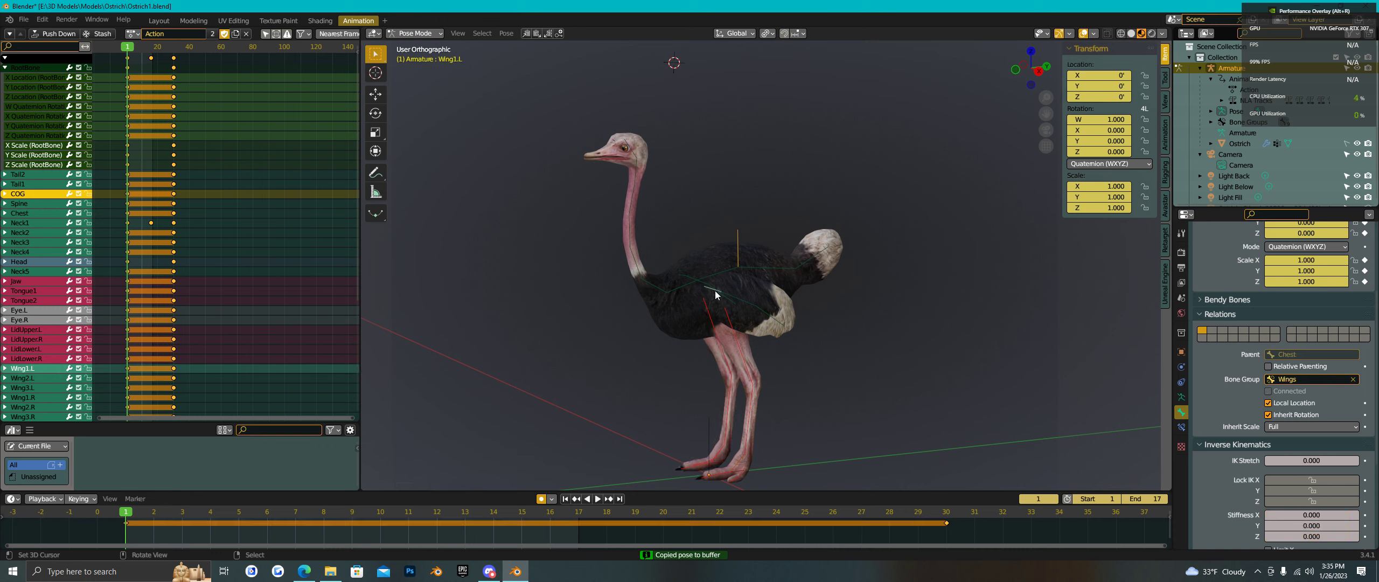
key(s)
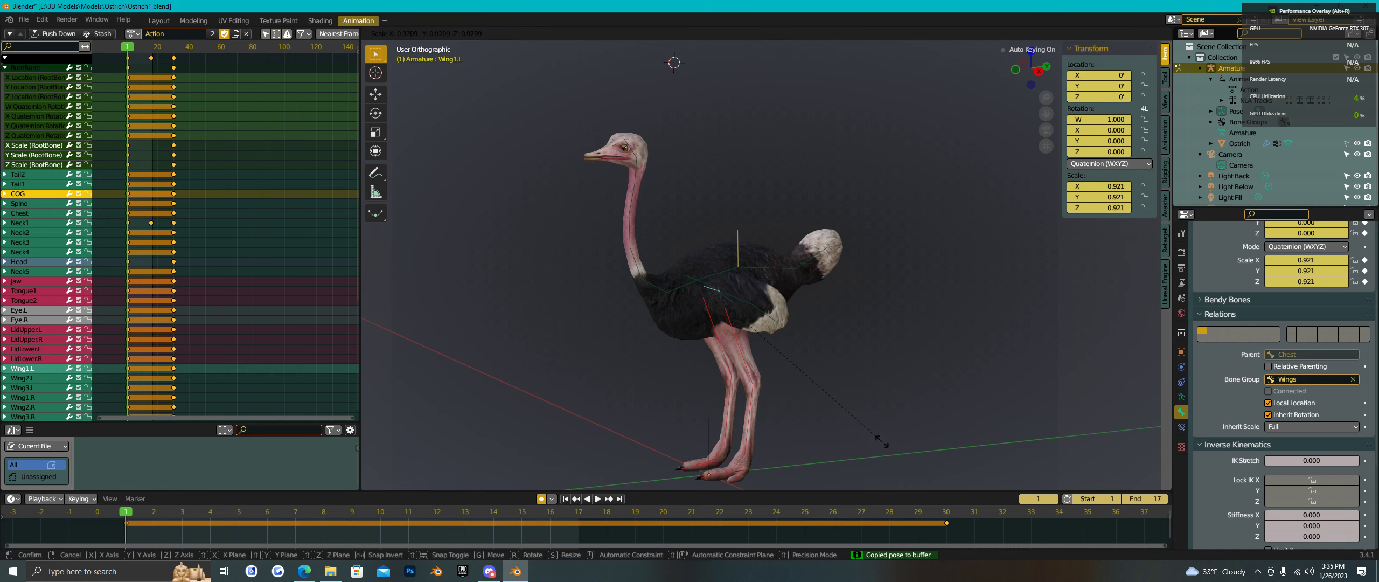
click(870, 437)
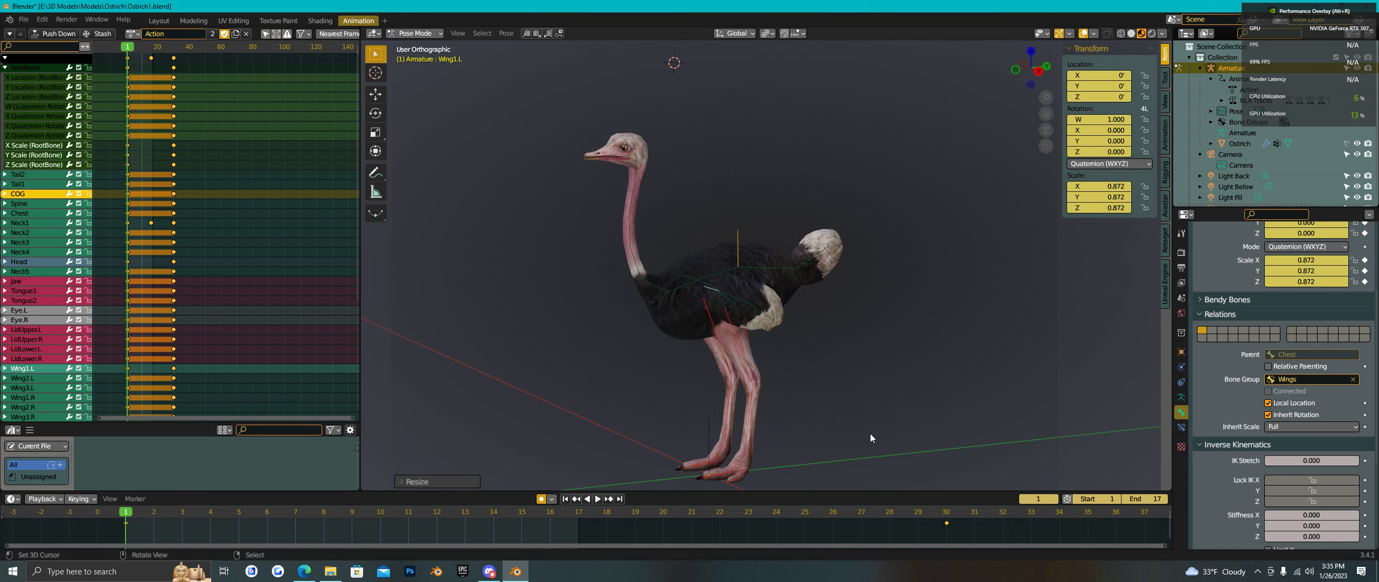
click(737, 303)
key(s)
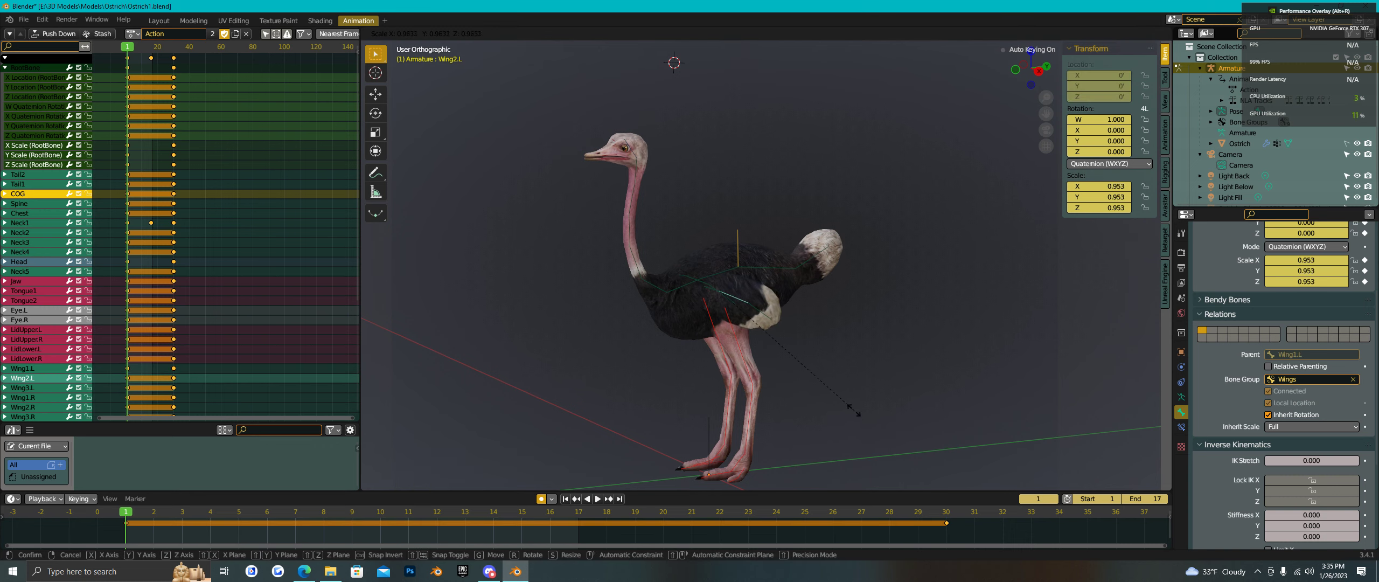
click(841, 395)
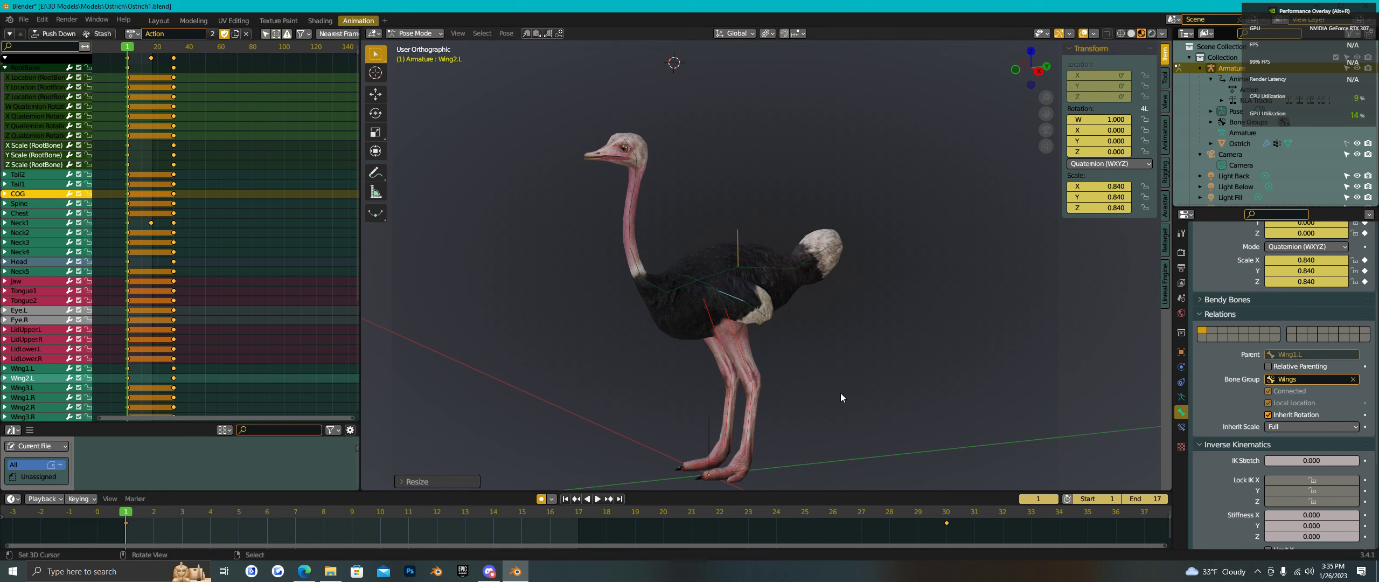
- Shrink the Tail1 bone and scale Tail2 down to 0.779
click(780, 270)
key(s)
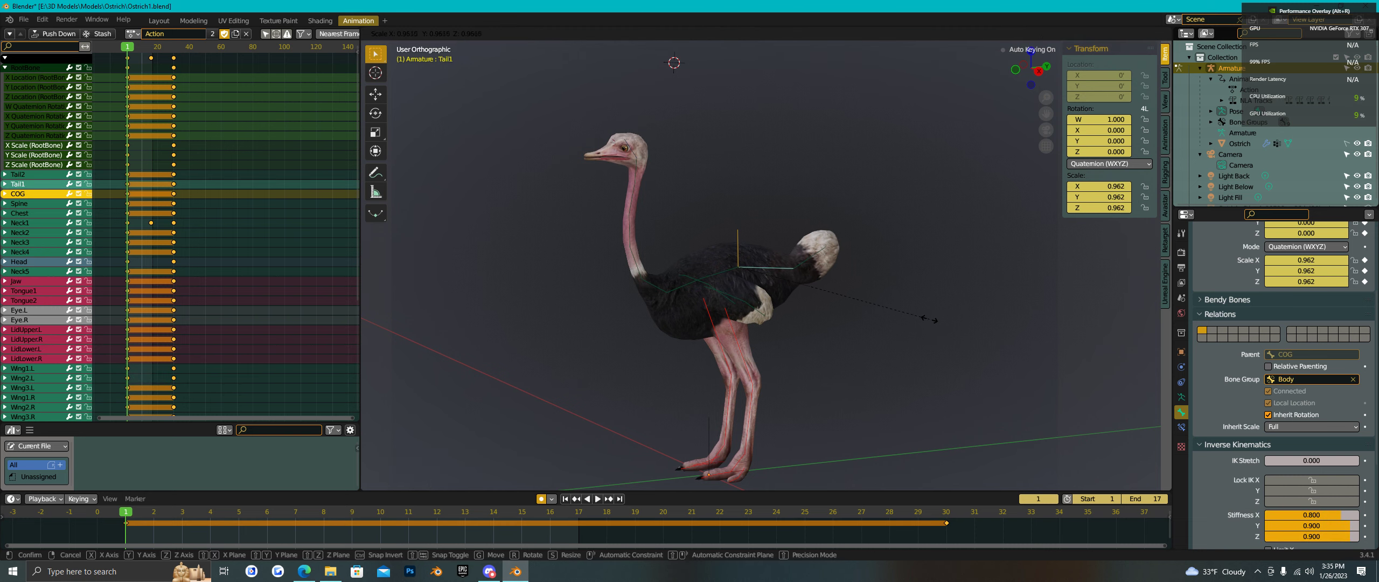
click(813, 280)
click(807, 264)
key(s)
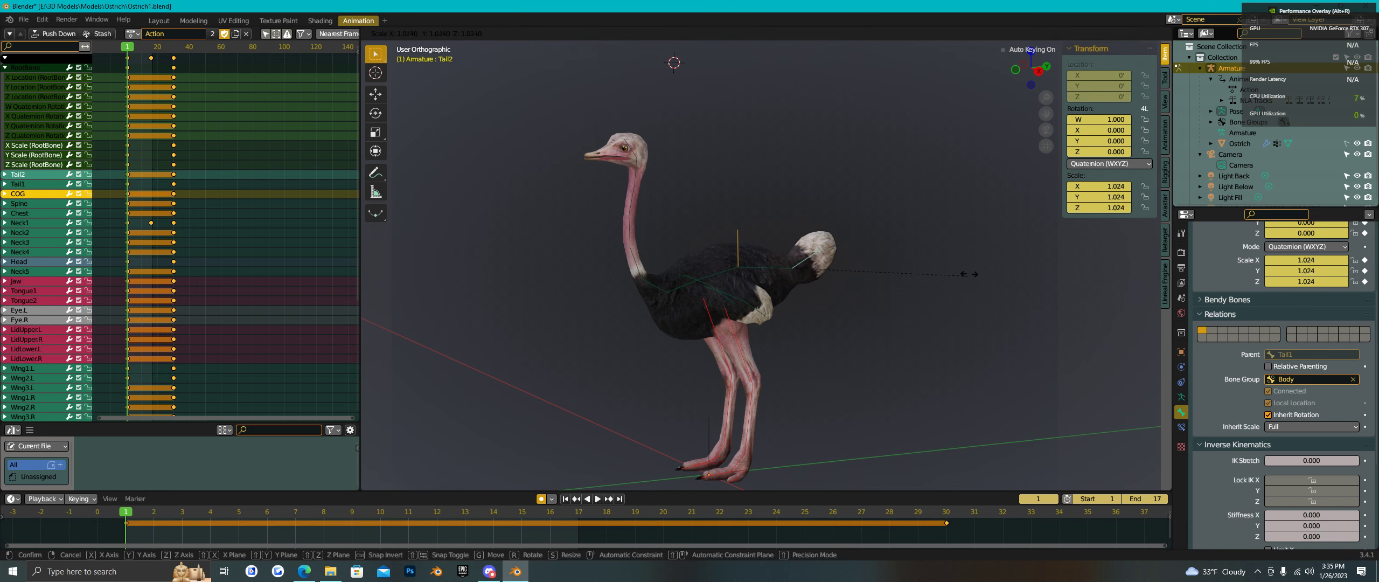
click(924, 294)
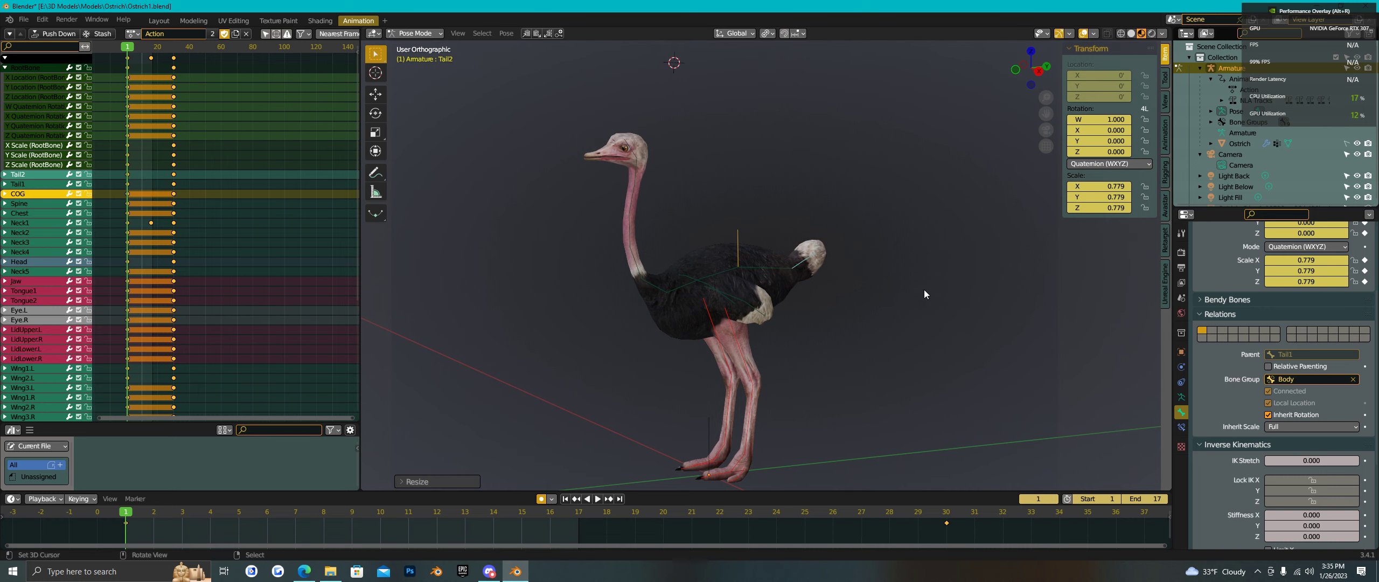
middle_drag(794, 366, 828, 373)
middle_drag(880, 422, 830, 378)
- Enlarge Eye.L to 1.179, LidUpper.L to 1.228 and LidLower.L to 1.229
scroll(647, 199, up, 8)
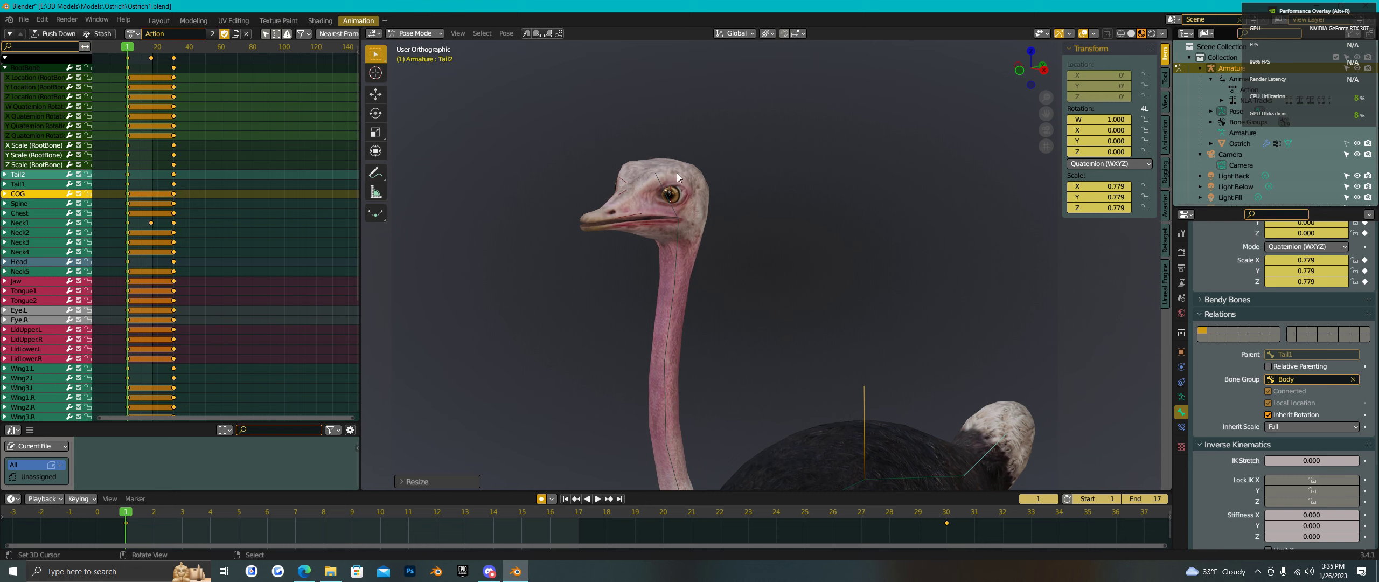
click(657, 236)
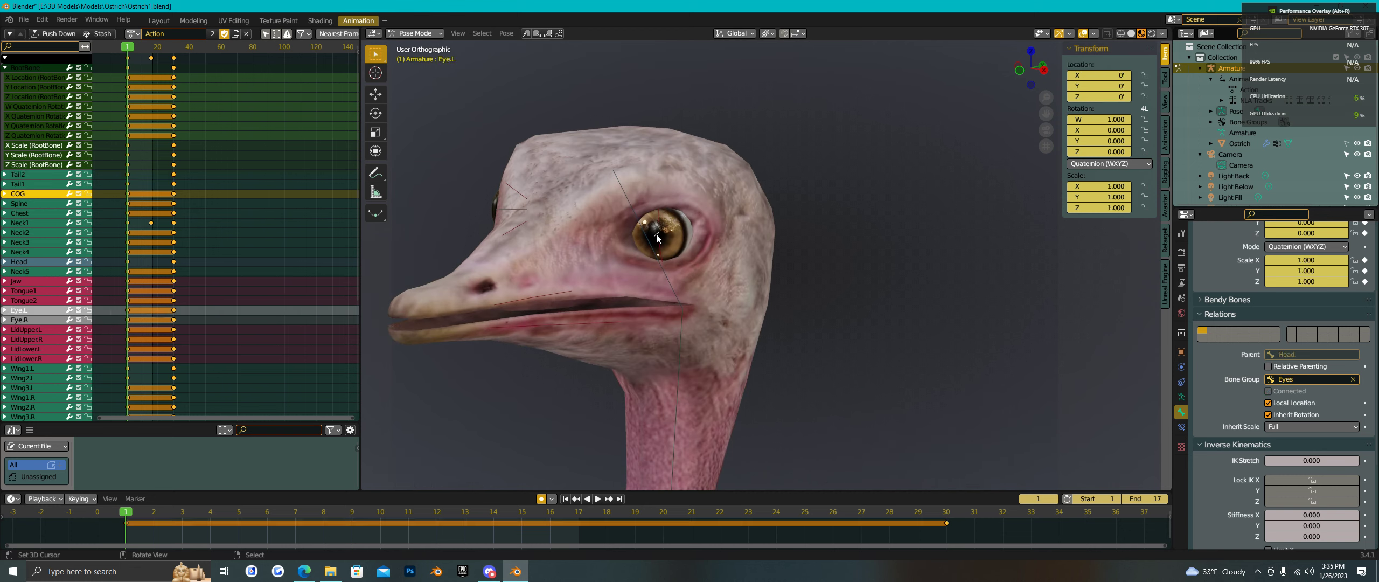
middle_drag(758, 306, 830, 328)
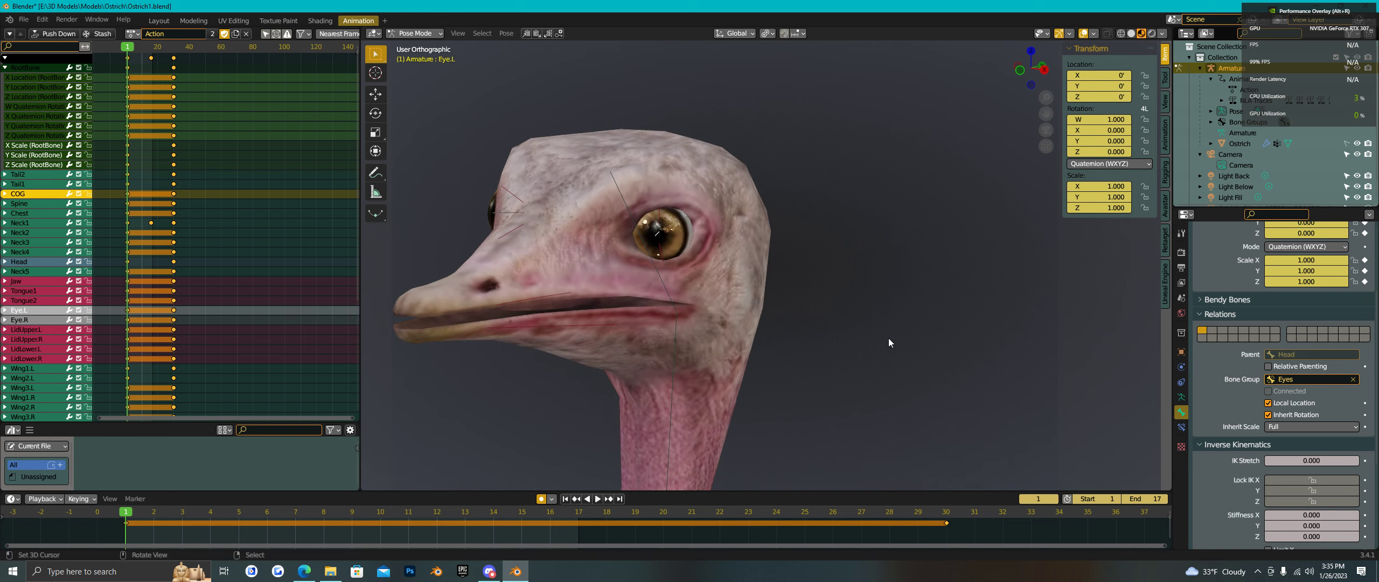
key(s)
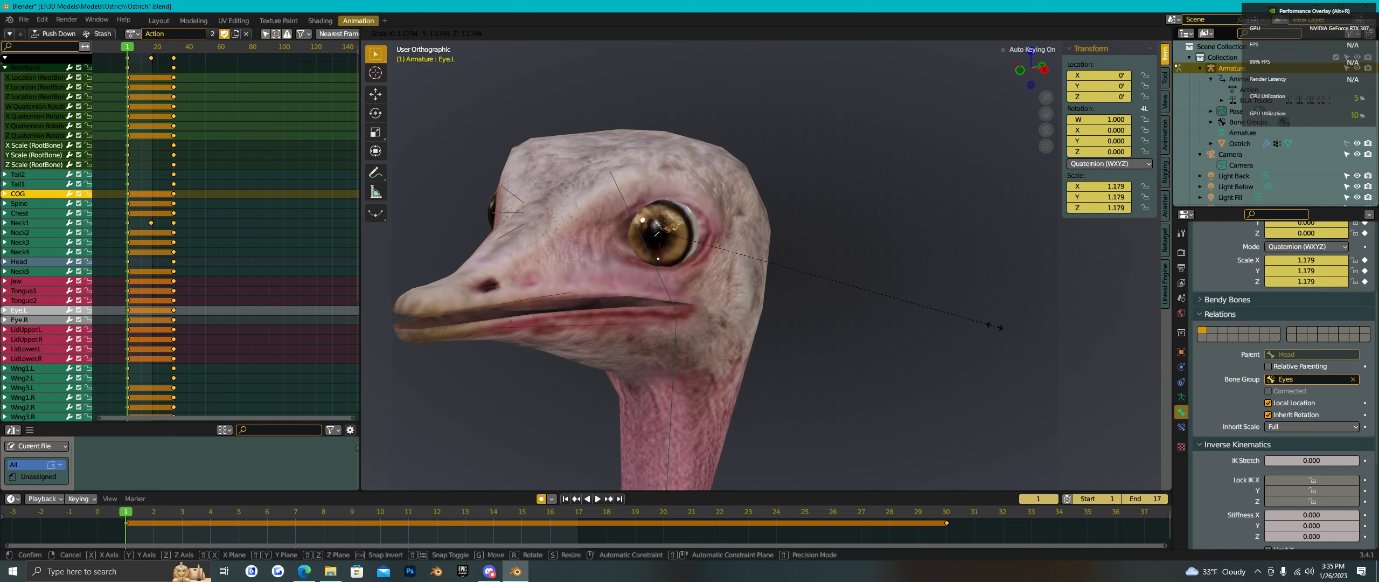
click(952, 328)
click(661, 225)
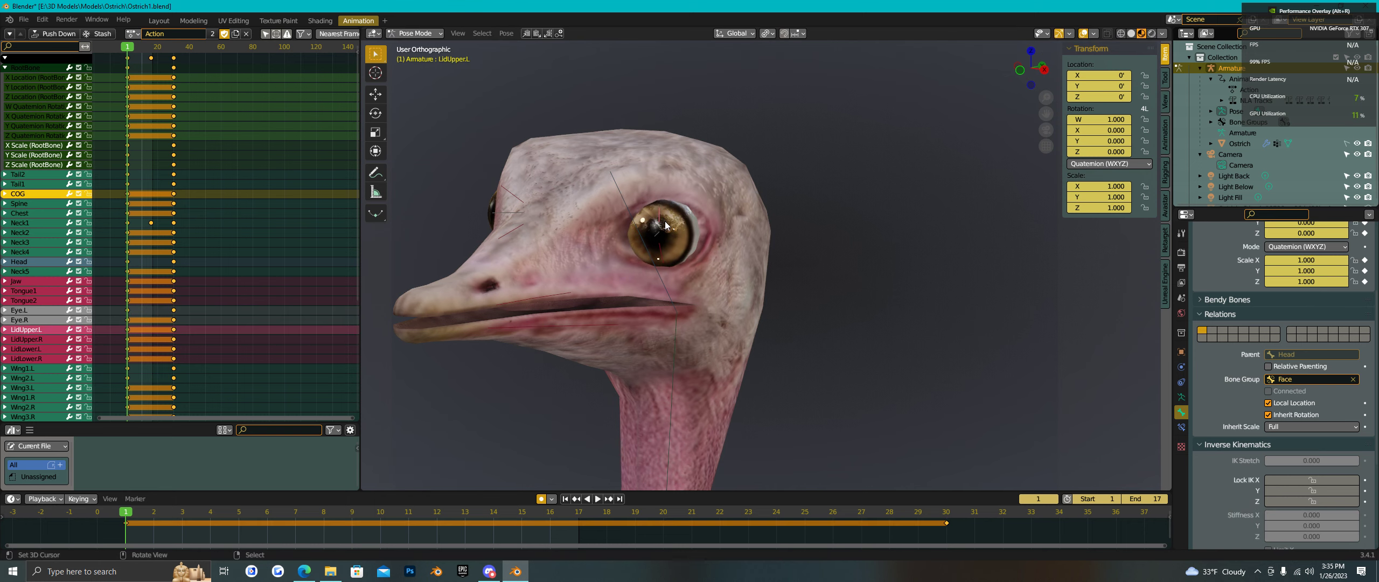
key(s)
click(914, 312)
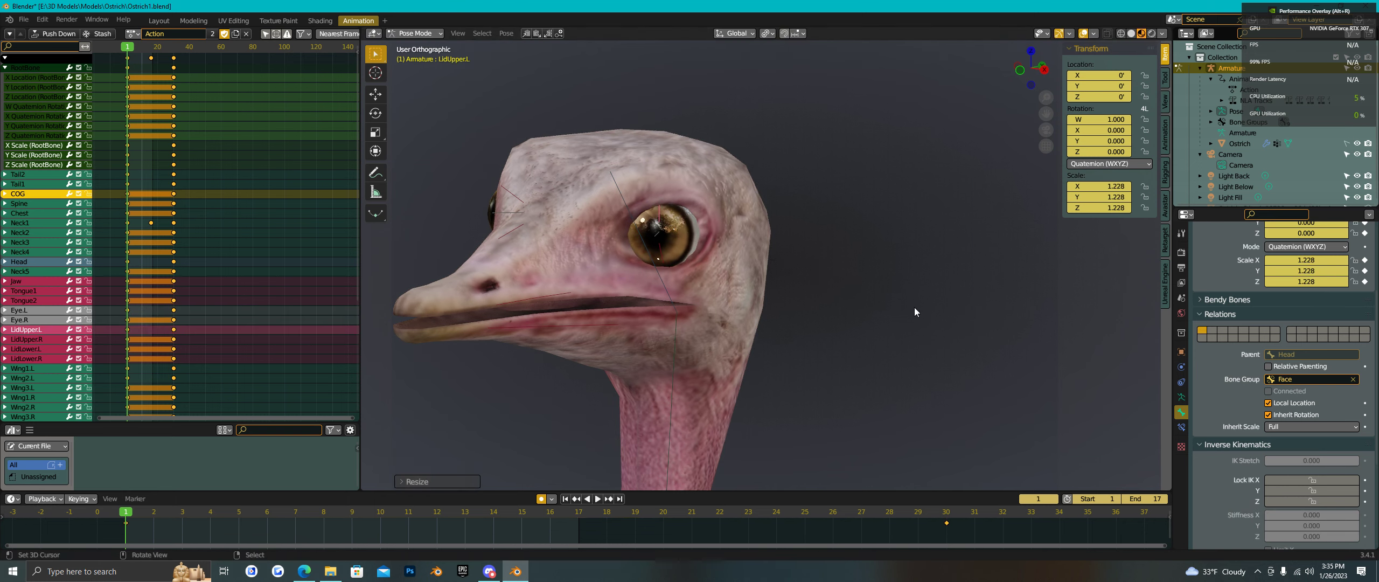
click(662, 258)
key(s)
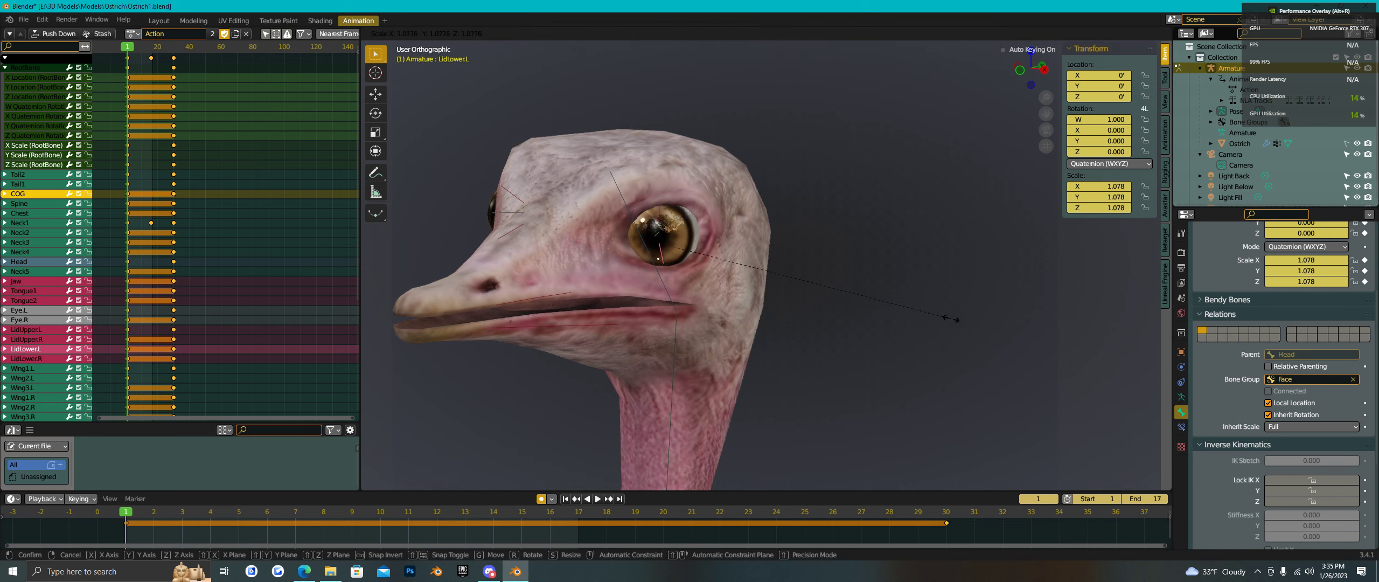
click(990, 335)
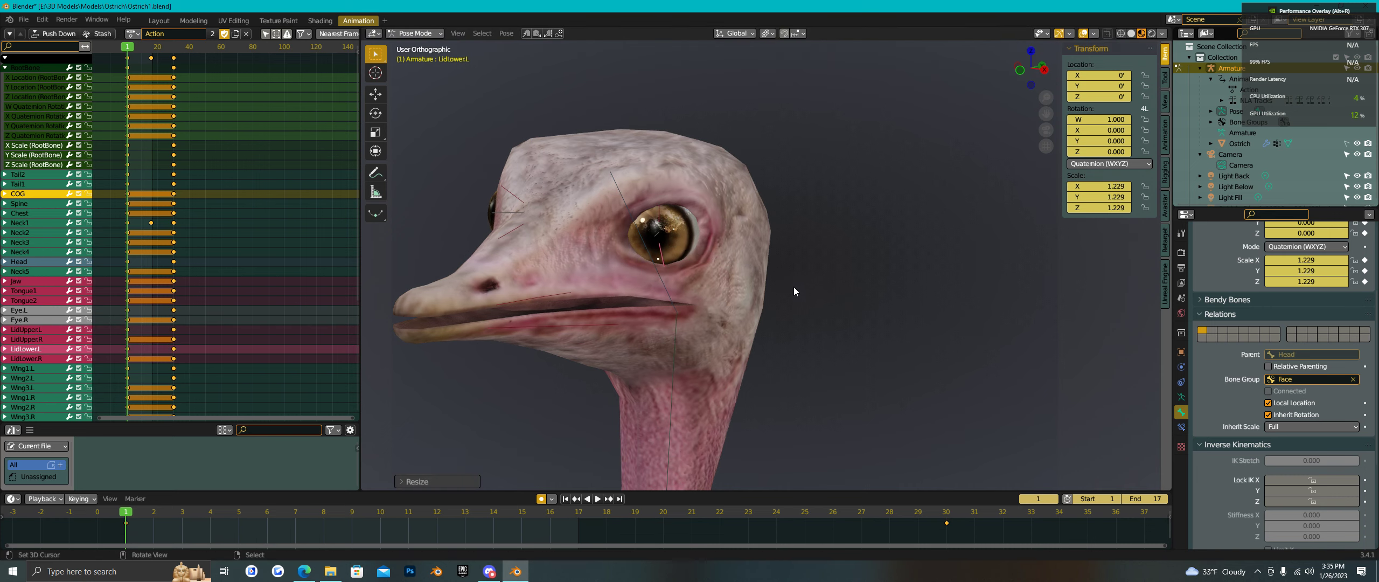
- Box-select the left eye bones and paste their pose mirrored onto the right side
middle_drag(685, 255, 739, 258)
key(b)
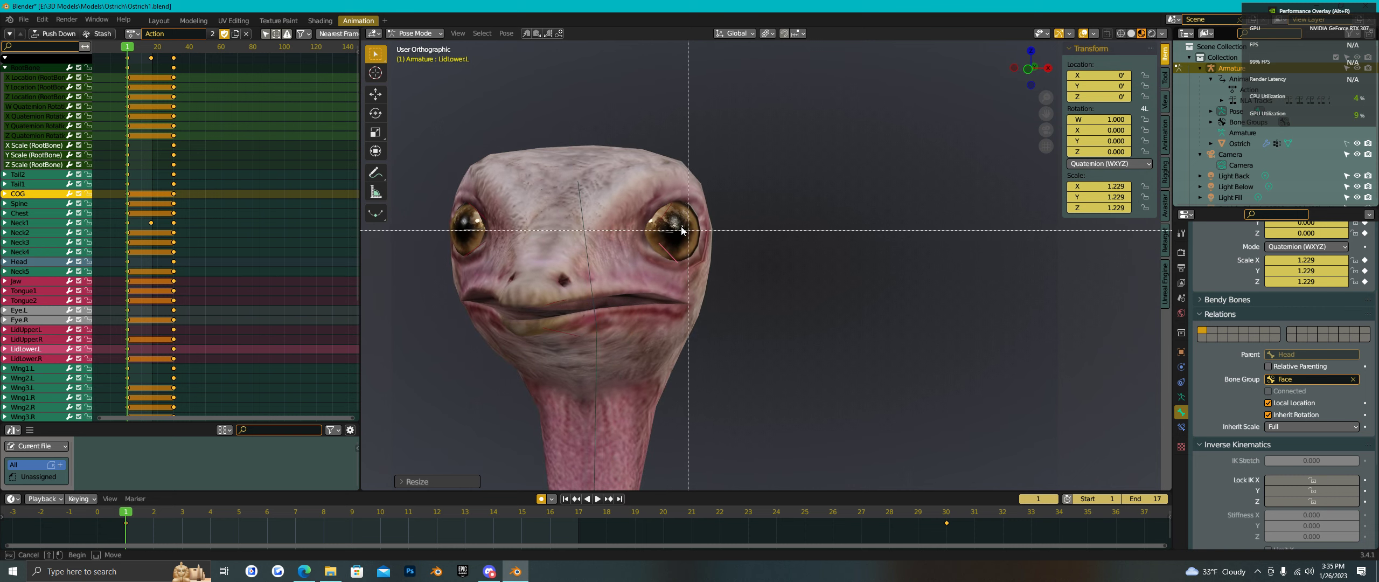
drag(652, 203, 714, 271)
key(ctrl+c)
key(ctrl+shift+v)
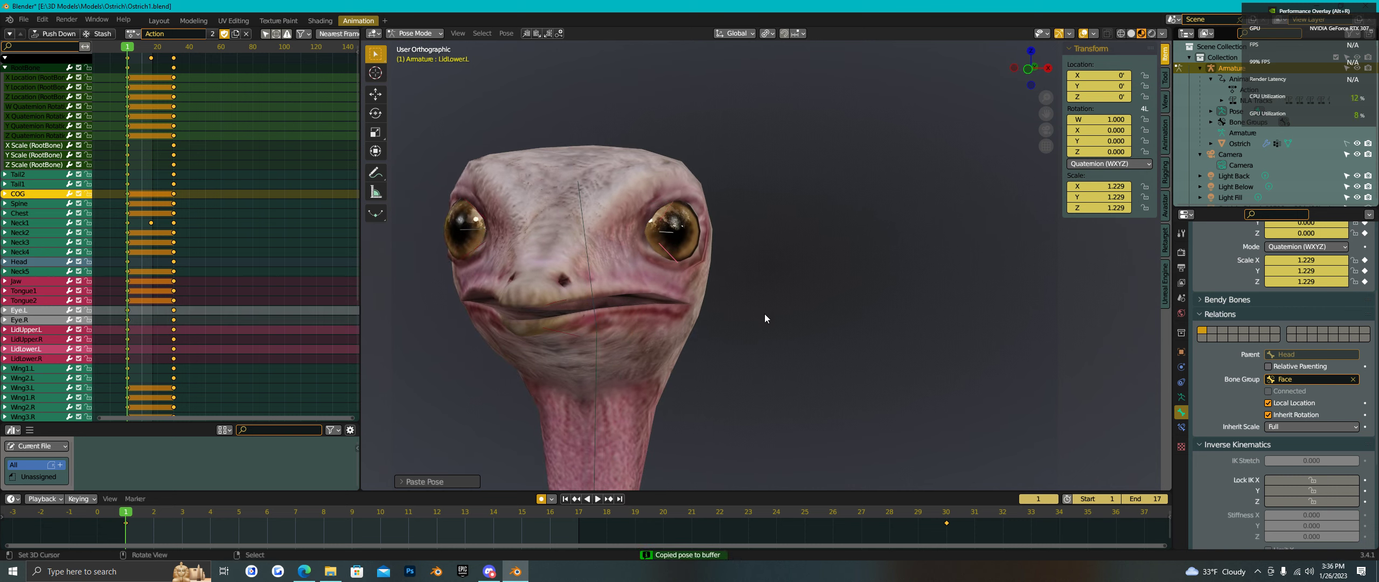
- Frame the whole ostrich in the viewport and start animation playback
middle_drag(765, 318, 714, 325)
scroll(780, 237, down, 4)
middle_drag(780, 237, 810, 251)
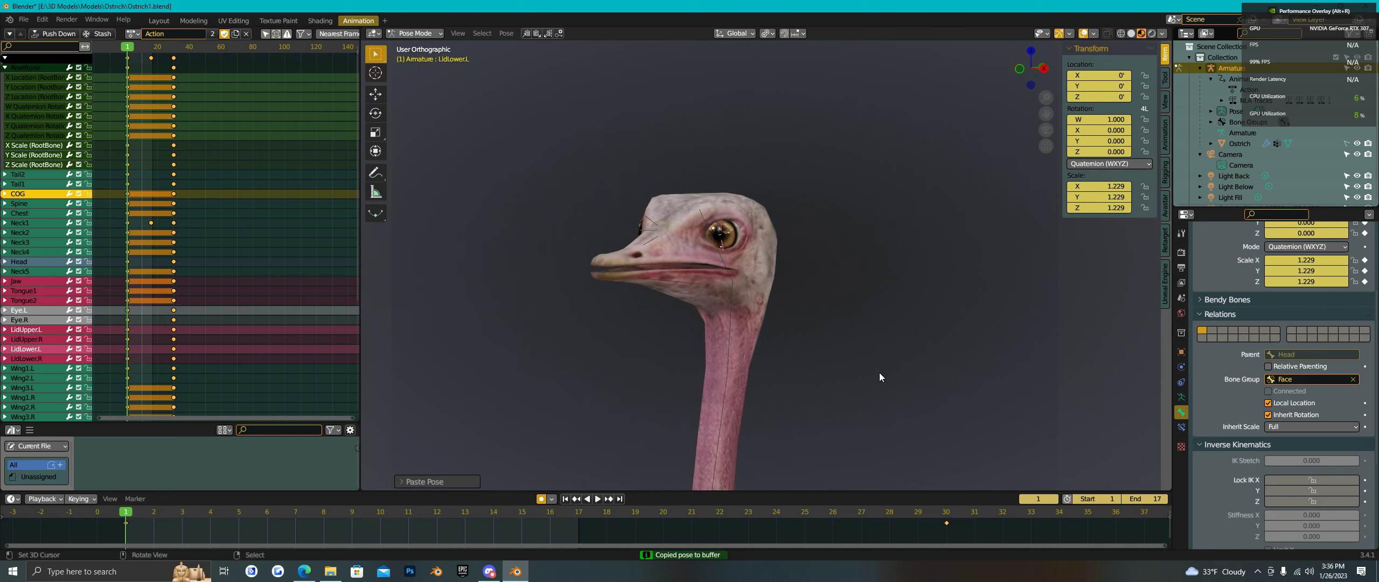
shift+middle_drag(879, 373, 696, 290)
scroll(753, 246, down, 5)
scroll(730, 262, down, 3)
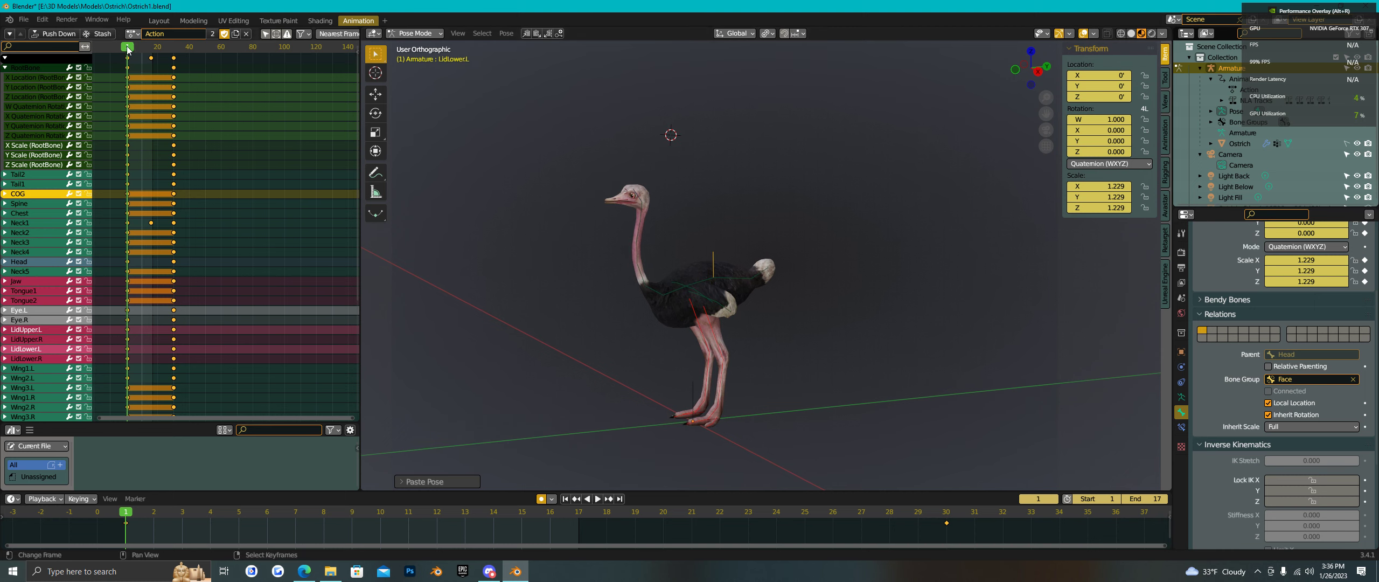
key(space)
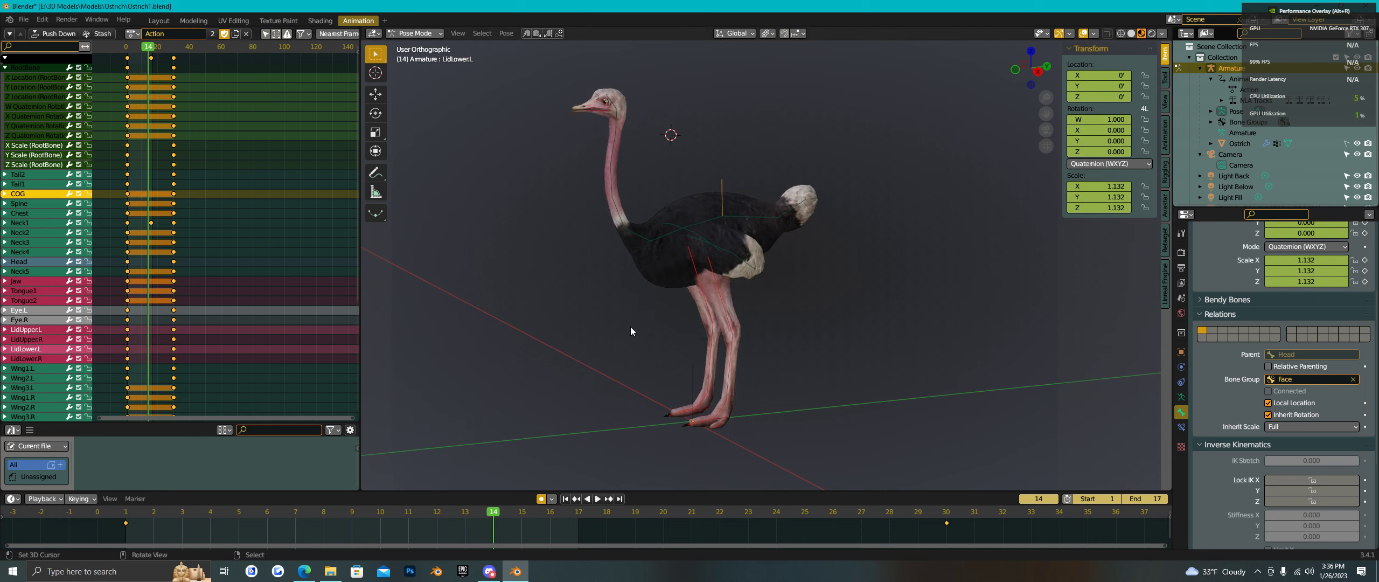
scroll(705, 357, down, 1)
shift+middle_drag(878, 282, 885, 336)
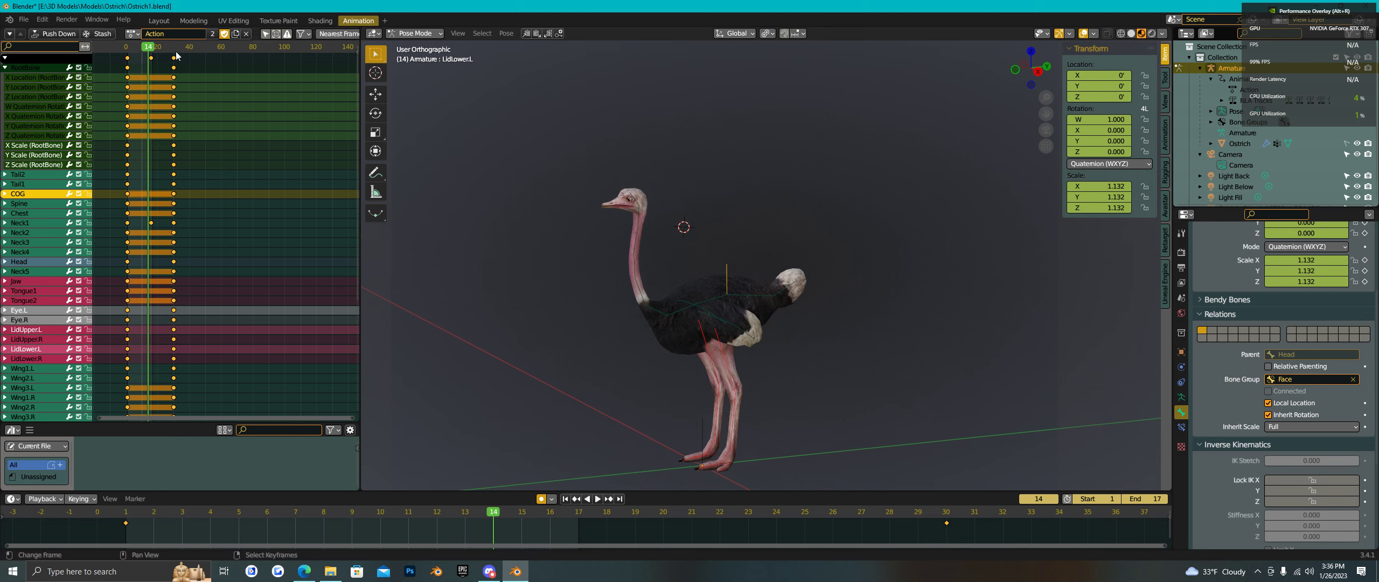
- Scrub the timeline from frame 14 to 26, then step back to frame 2 and pick the Head bone
drag(153, 72, 131, 94)
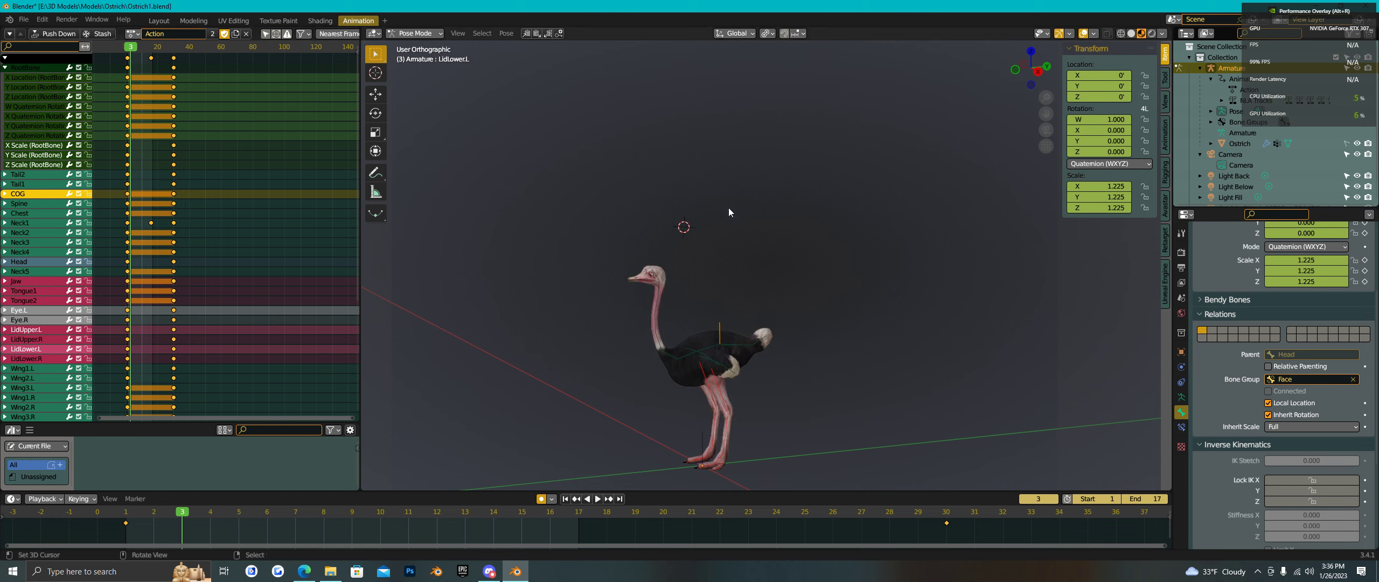
key(comma)
click(650, 210)
key(Left)
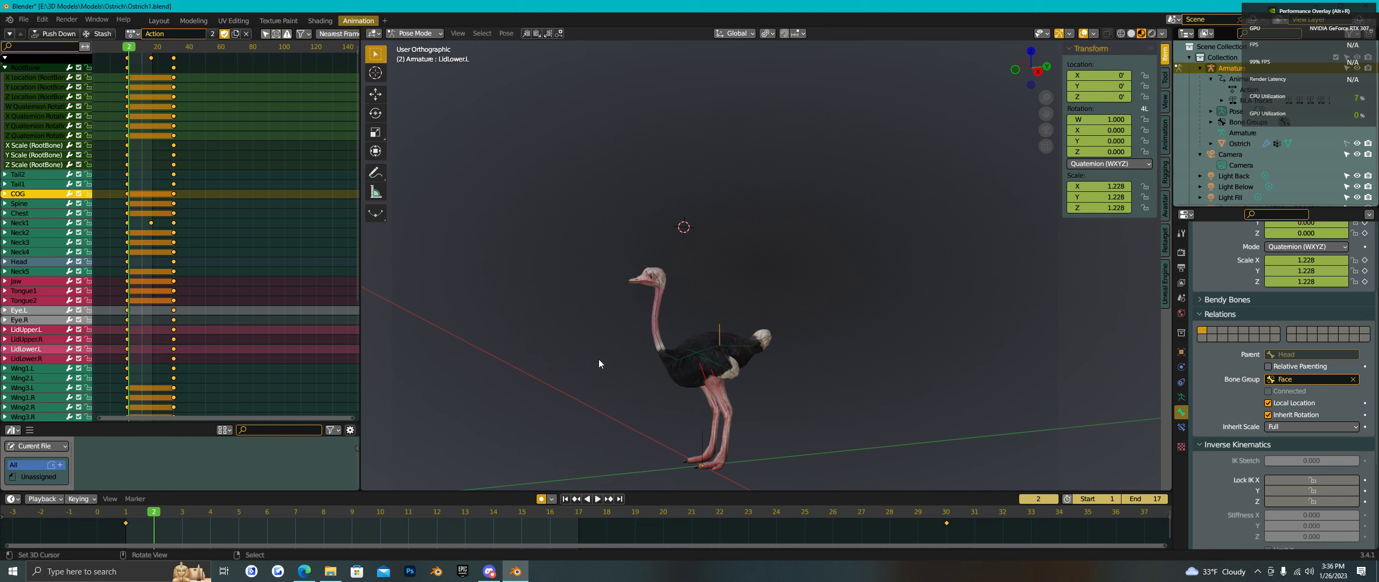
scroll(655, 291, up, 2)
right_click(659, 281)
scroll(711, 300, down, 1)
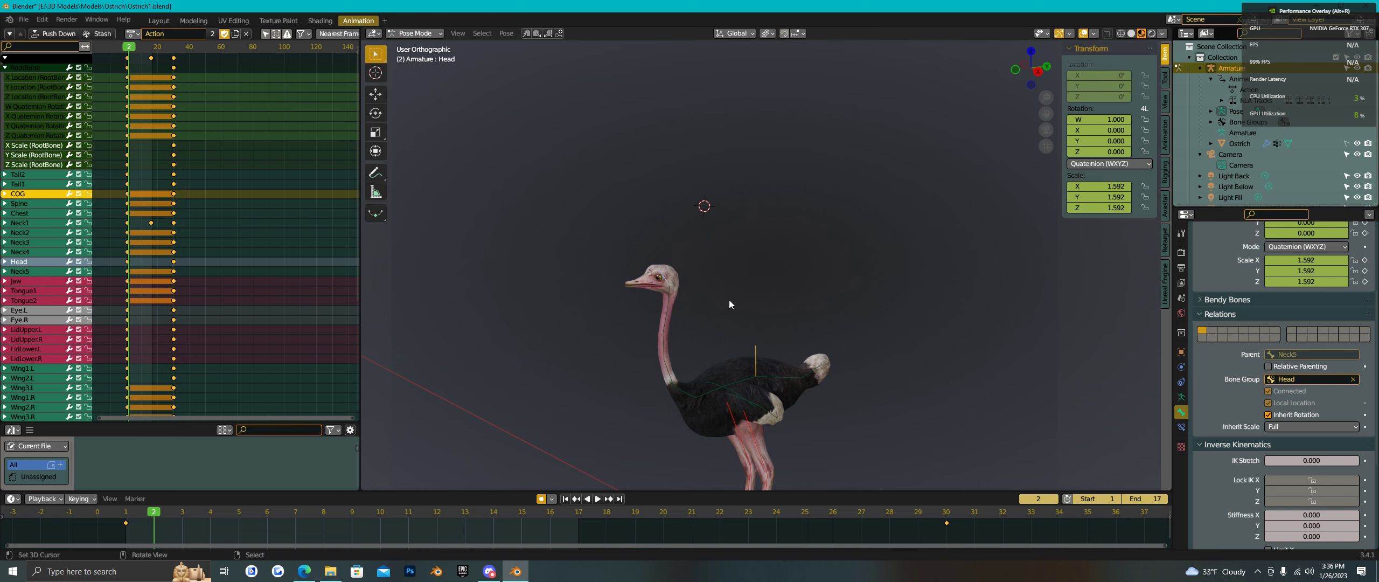
- On frame 1, scale the Head bone to 1.763 and the Neck5 bone to 1.119
key(Left)
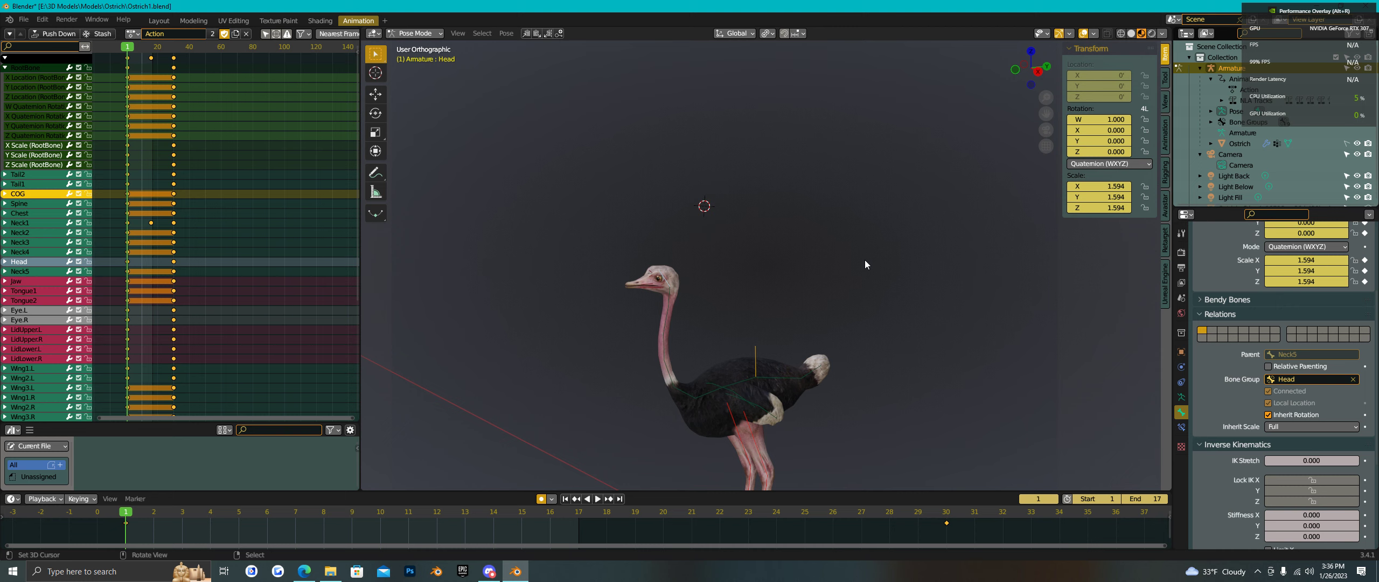
key(s)
click(888, 288)
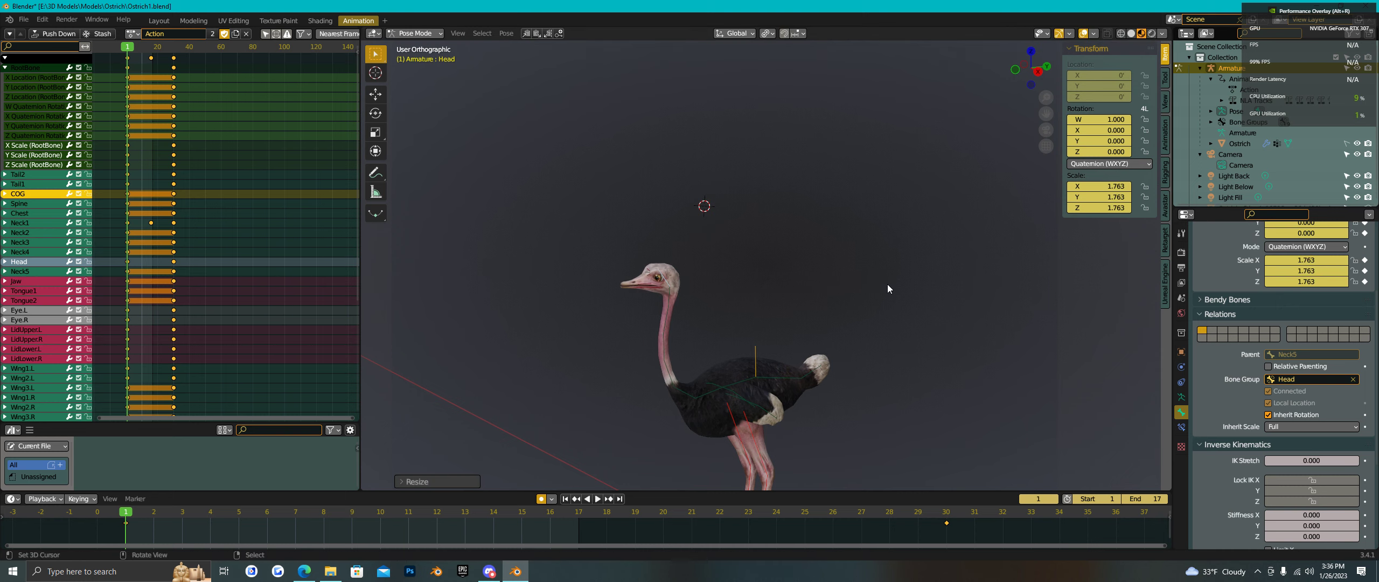
click(669, 298)
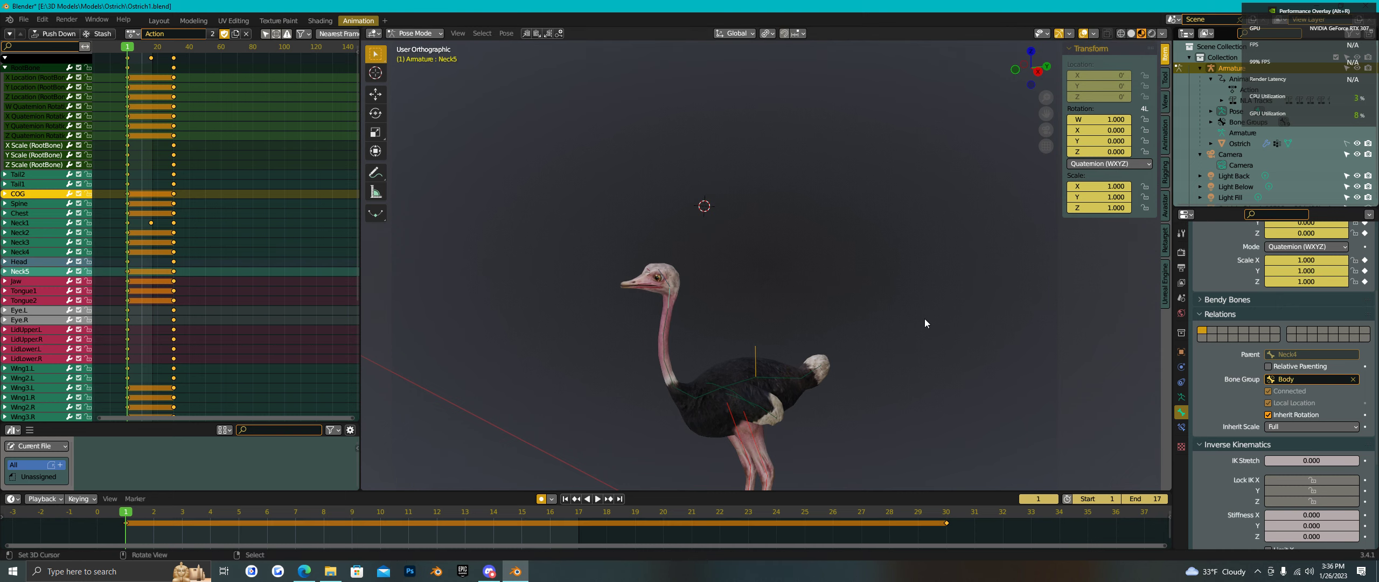
key(s)
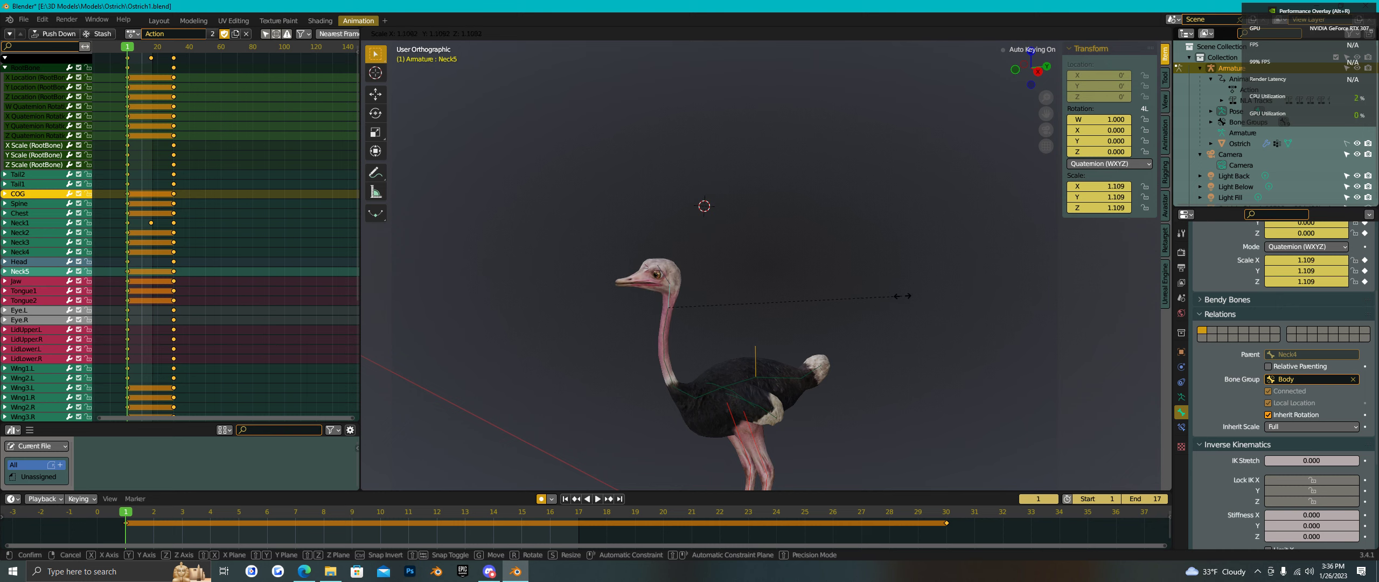
click(904, 294)
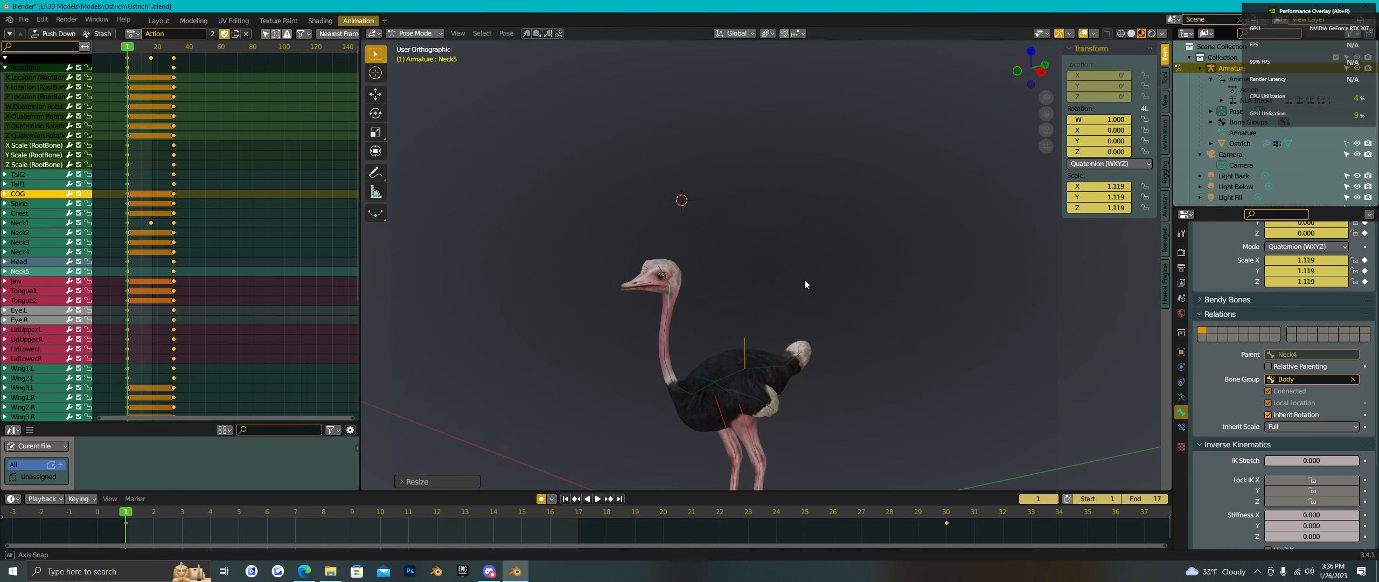
shift+middle_drag(899, 384, 897, 314)
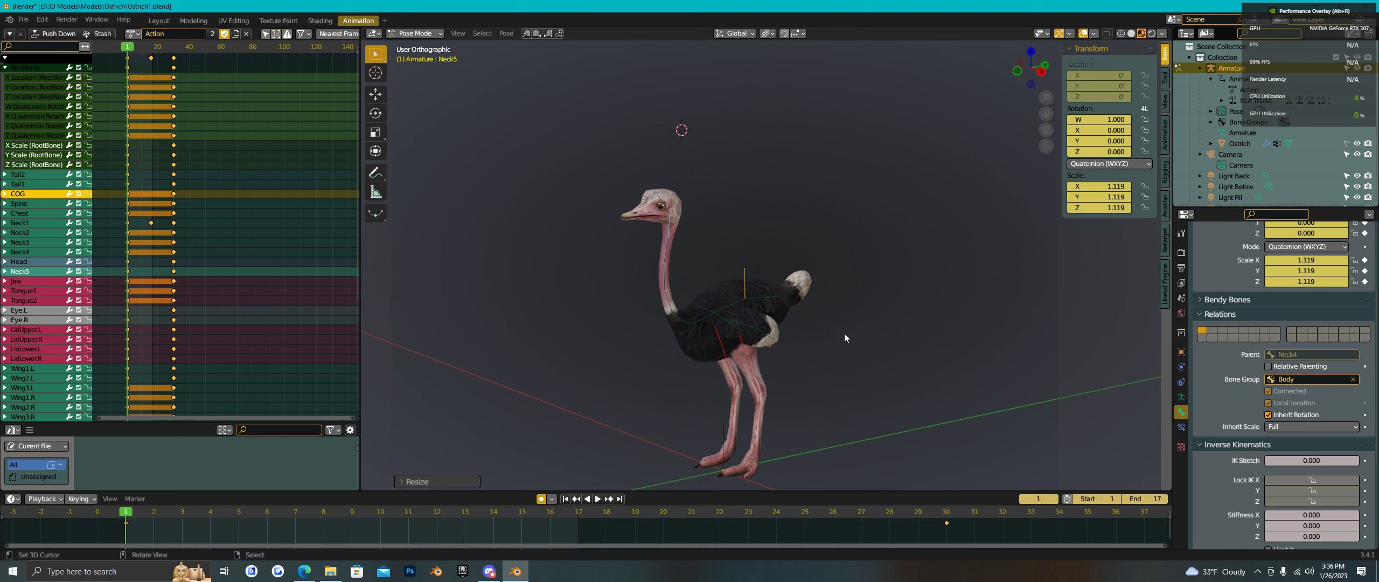
- Frame the whole ostrich, scrub to frame 22, then stop and restart playback of the custom Action
shift+middle_drag(871, 391, 575, 215)
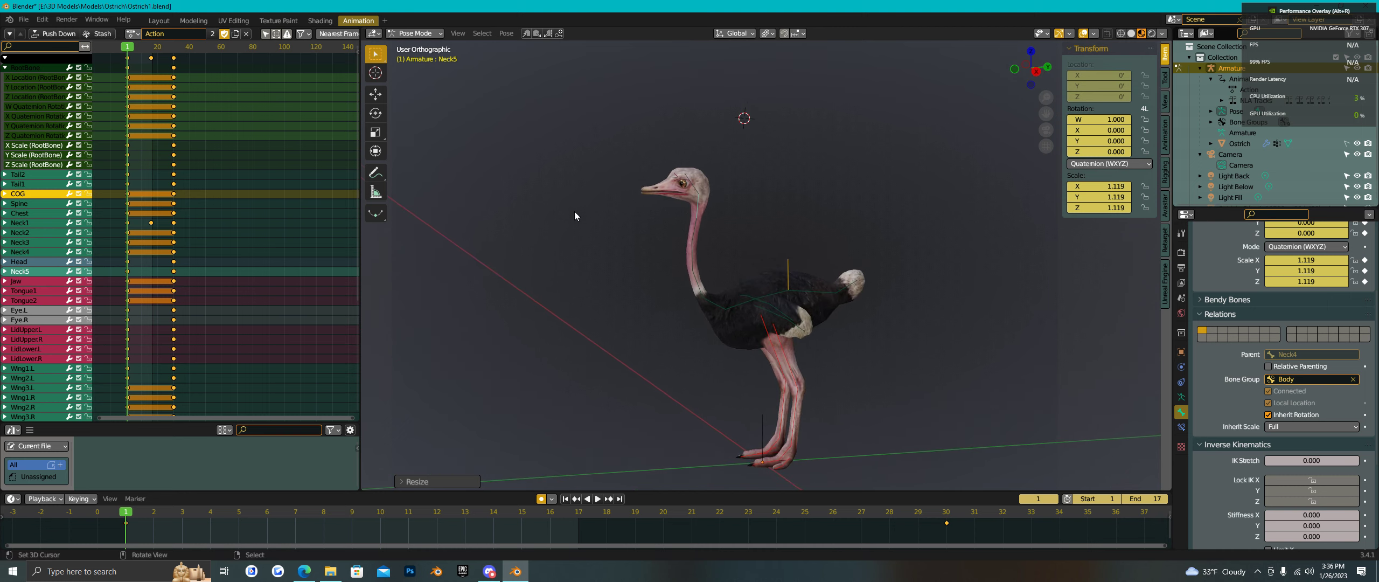
middle_drag(853, 342, 793, 332)
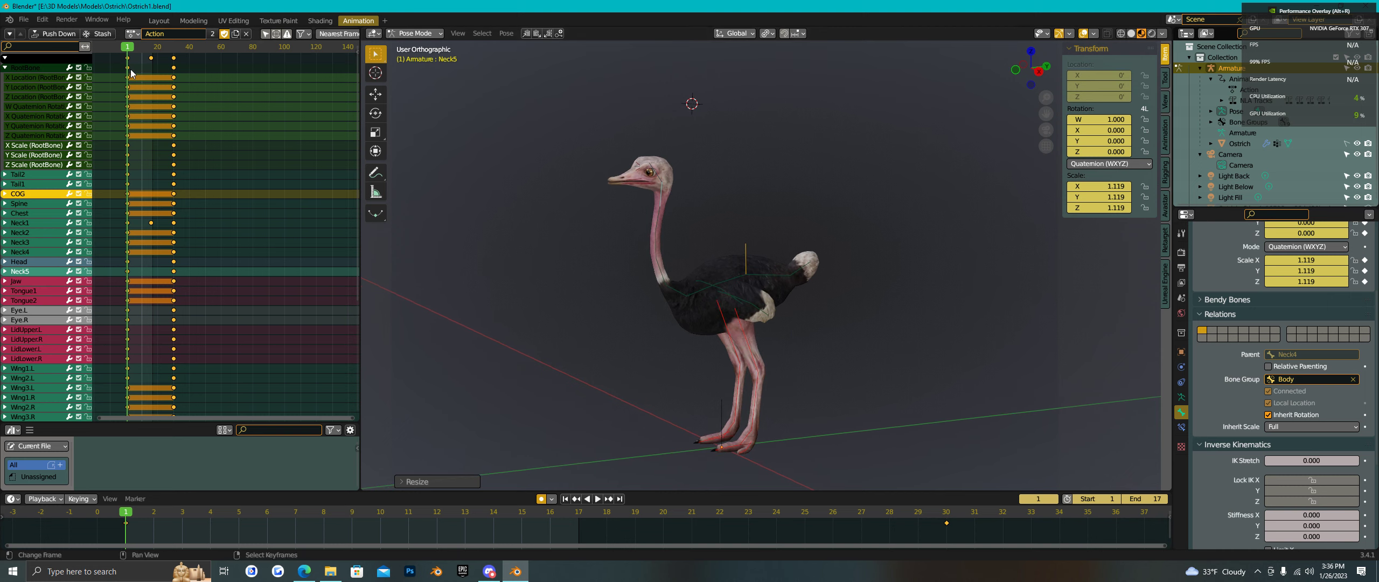
scroll(652, 424, down, 3)
scroll(652, 421, down, 2)
scroll(635, 394, up, 3)
scroll(636, 393, down, 1)
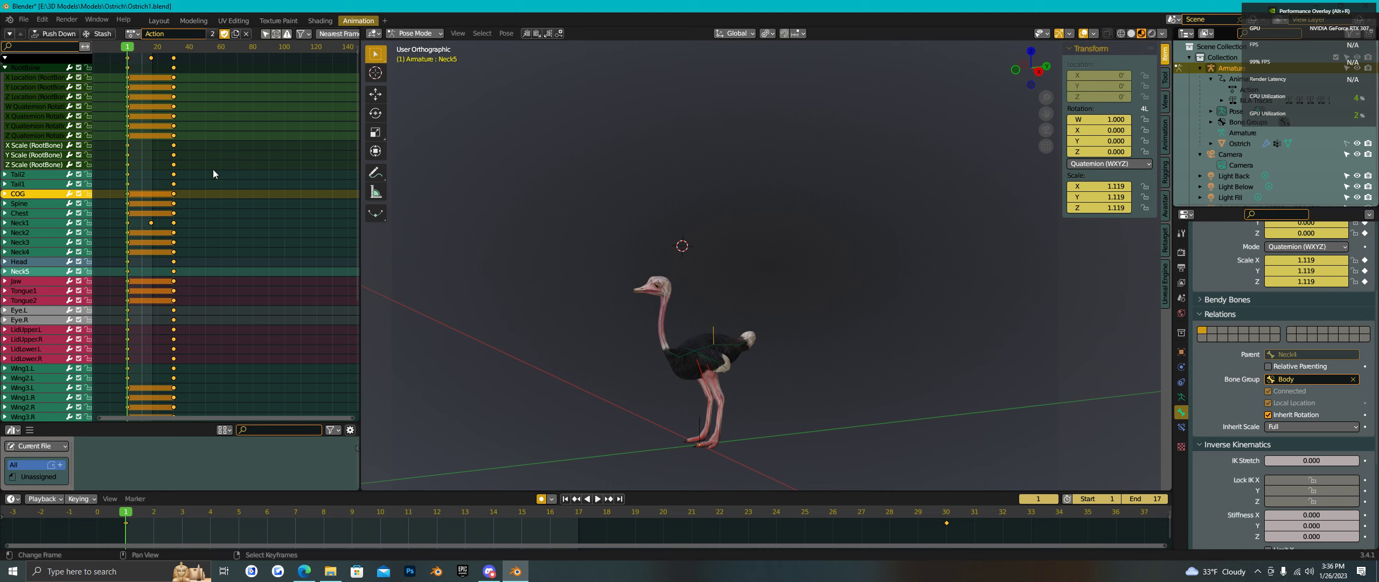
mouse_move(128, 48)
mouse_down()
mouse_move(174, 47)
mouse_move(123, 49)
mouse_up()
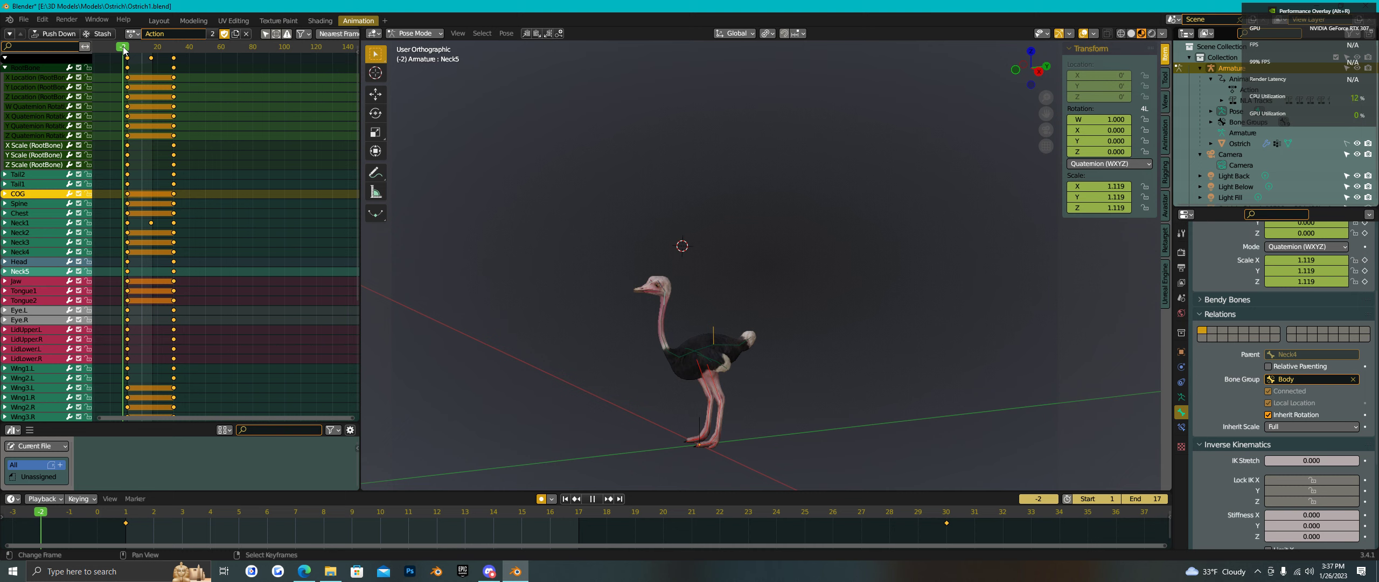
key(space)
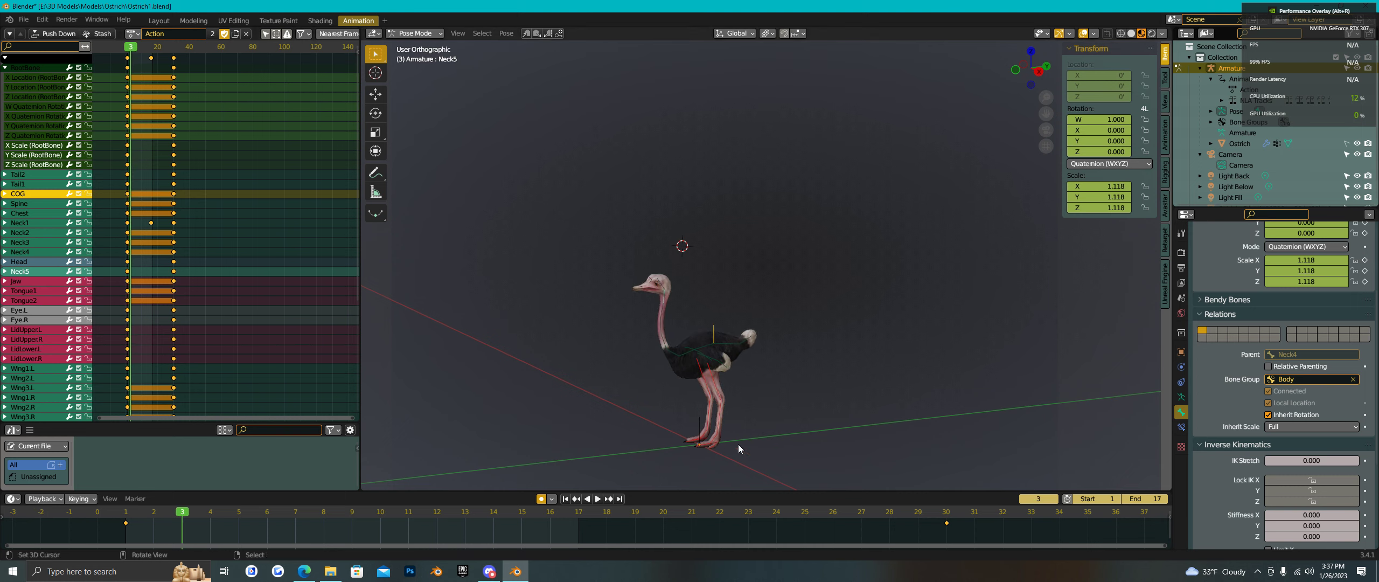
scroll(692, 379, up, 3)
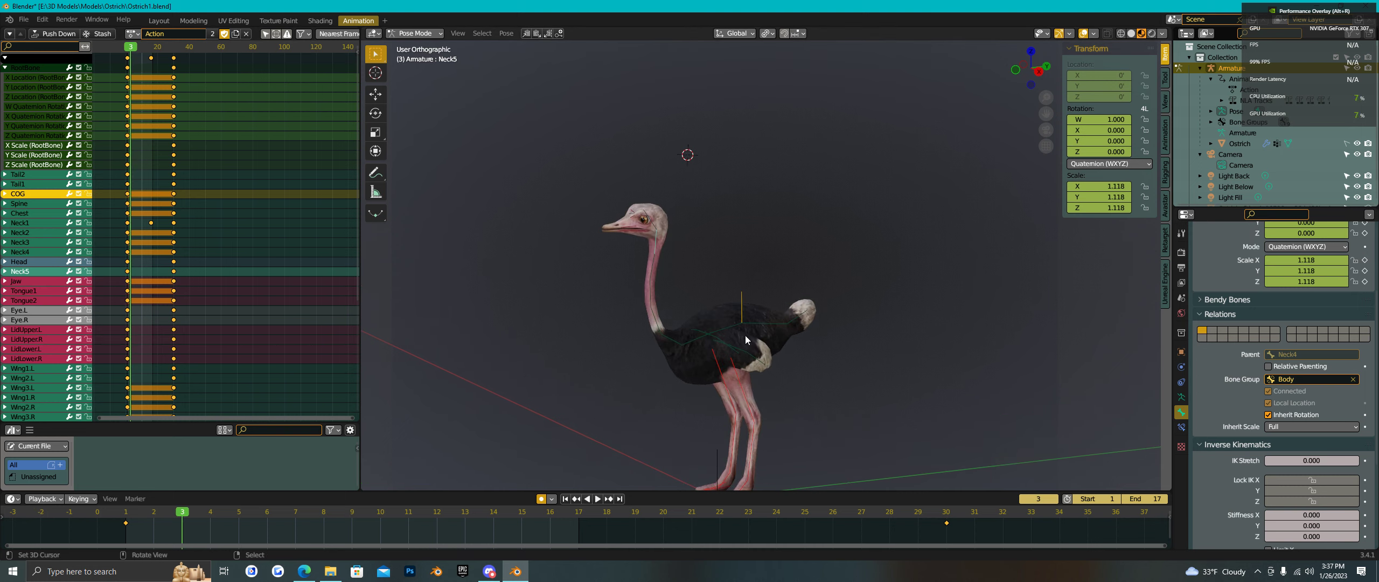
key(space)
key(space)
- Orbit to see the ostrich's feet and bring up the Action browse list
middle_drag(597, 349, 811, 413)
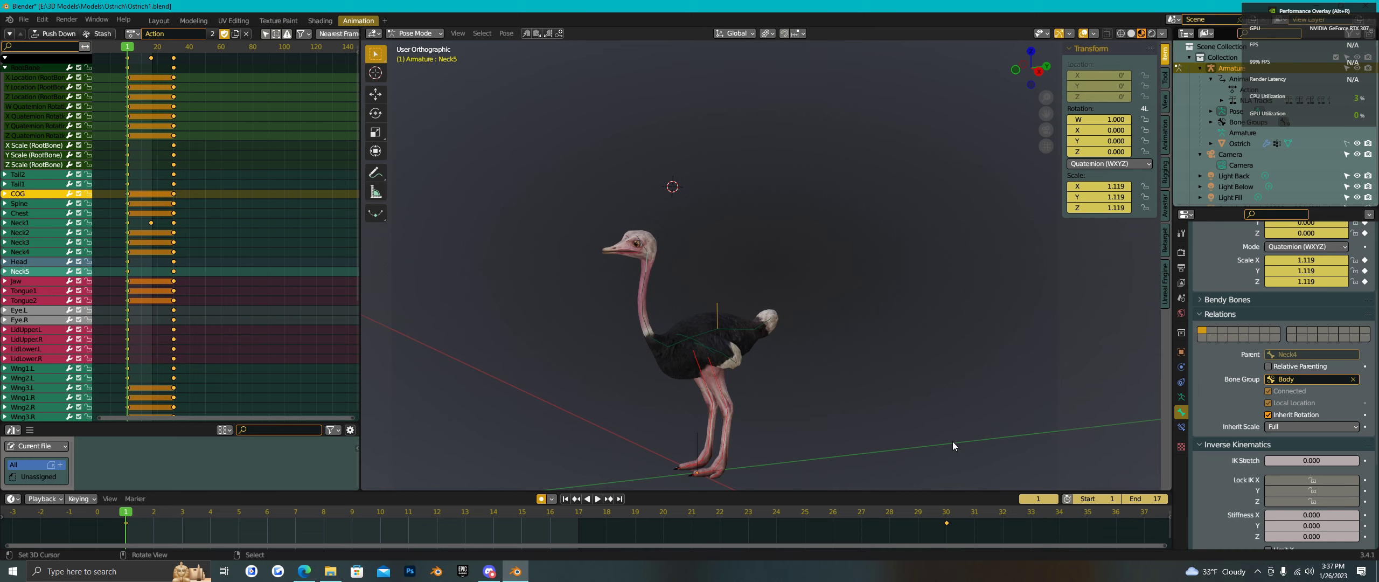
middle_drag(953, 442, 917, 368)
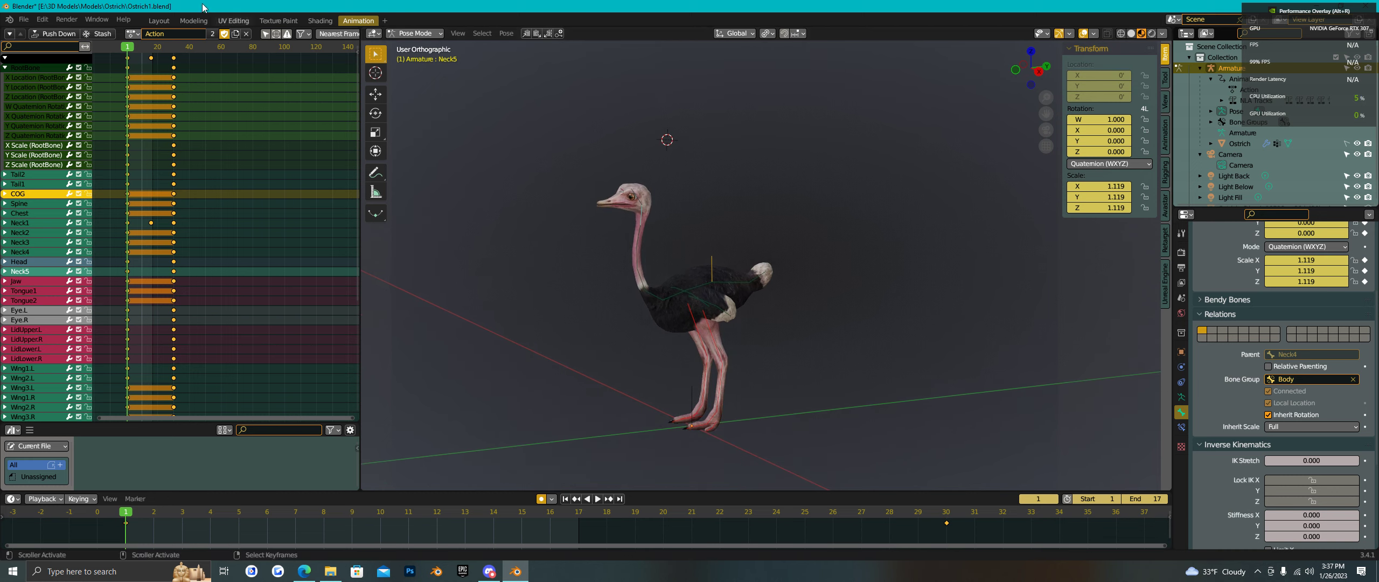
click(139, 35)
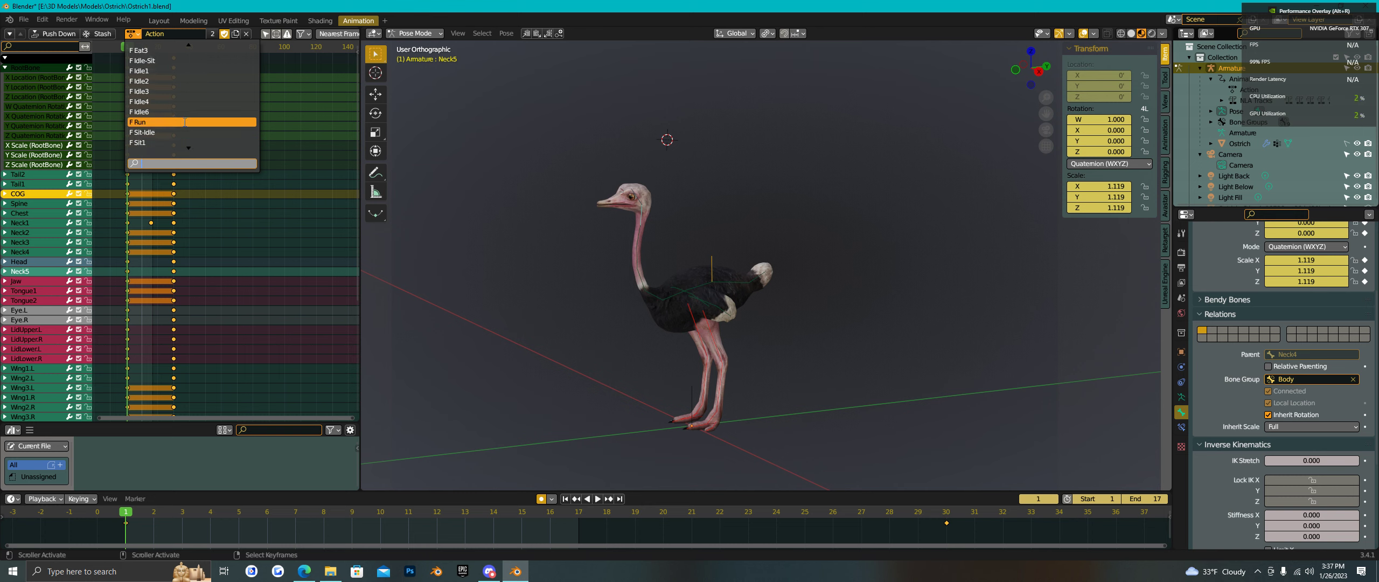
- Preview the Run action, switch back to Action, stop at frame 30 and reopen the action list
click(186, 122)
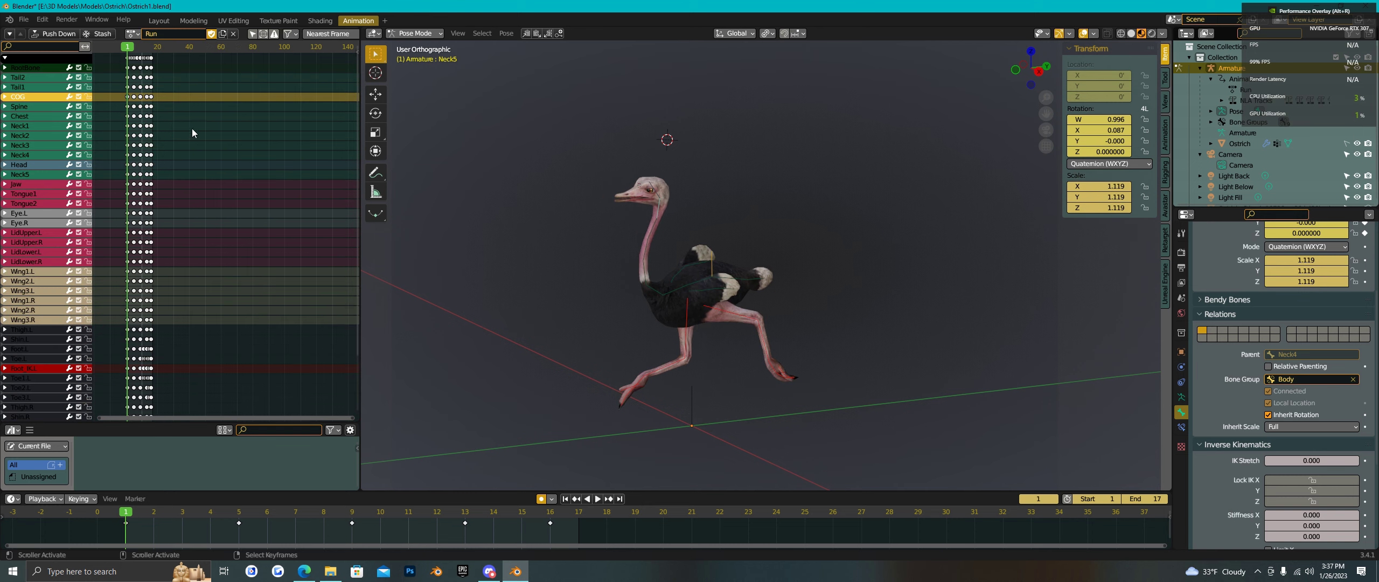
click(598, 498)
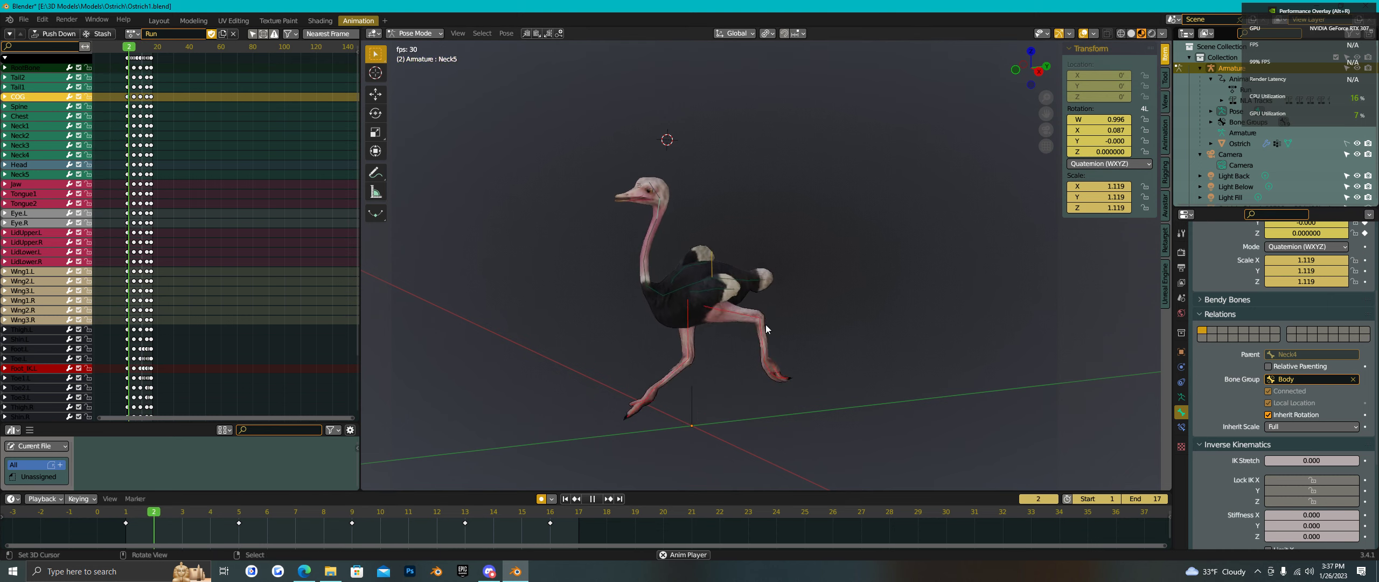
click(134, 34)
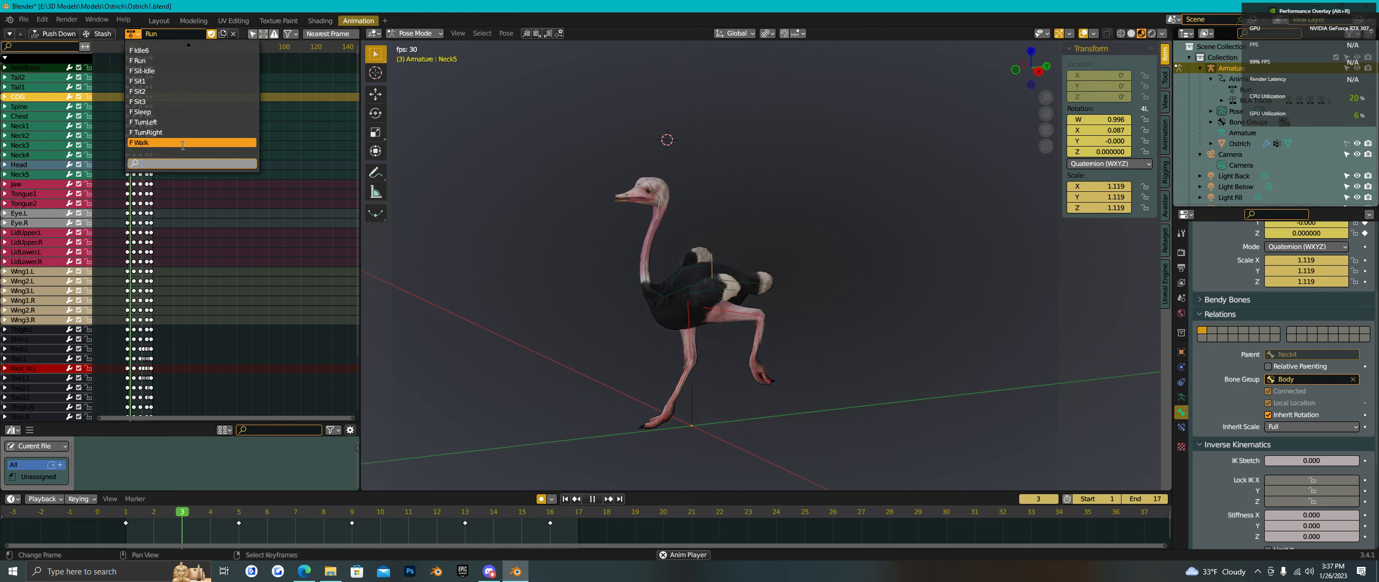
scroll(197, 51, up, 2)
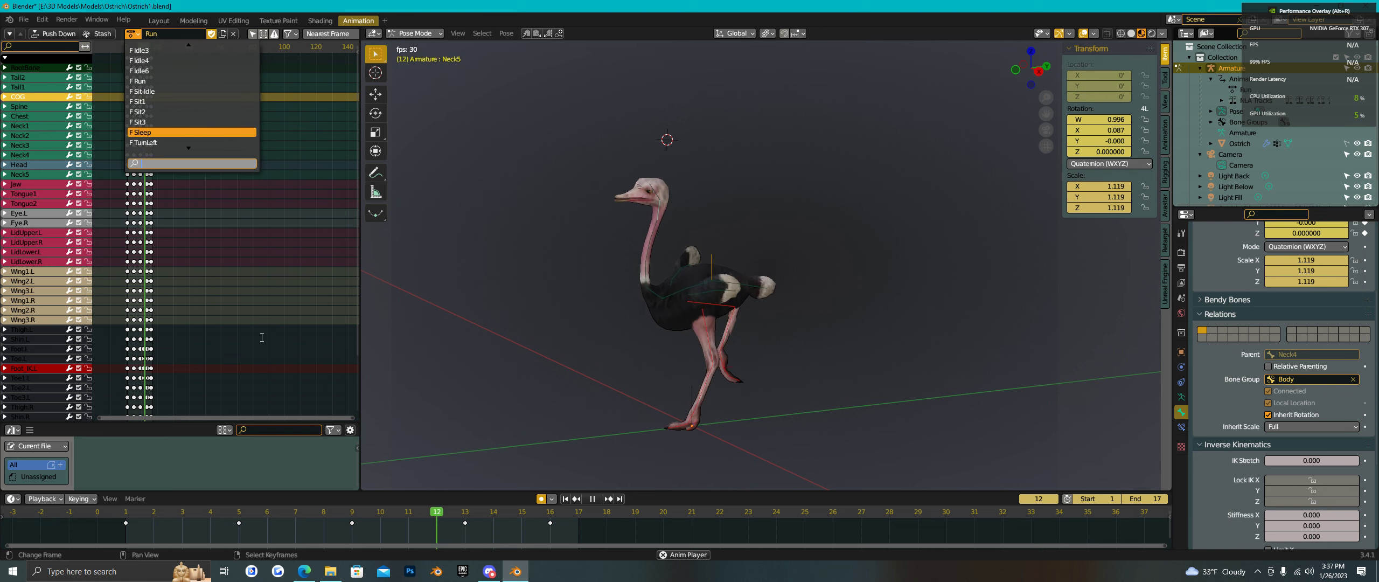
scroll(164, 48, up, 10)
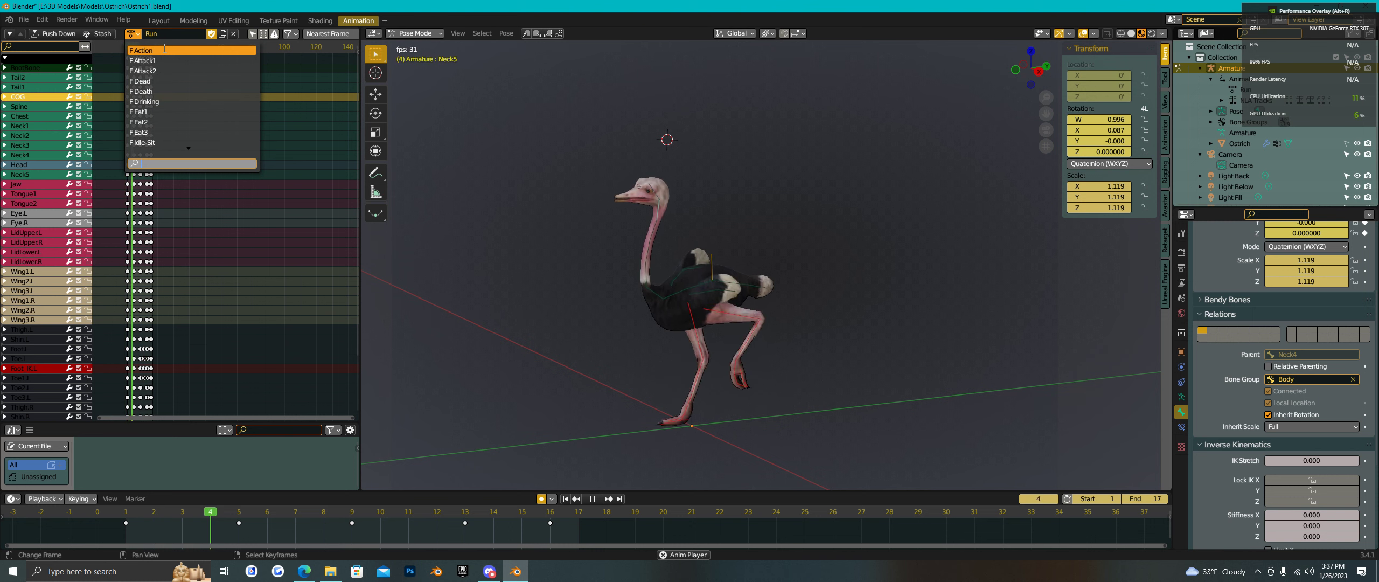
click(164, 49)
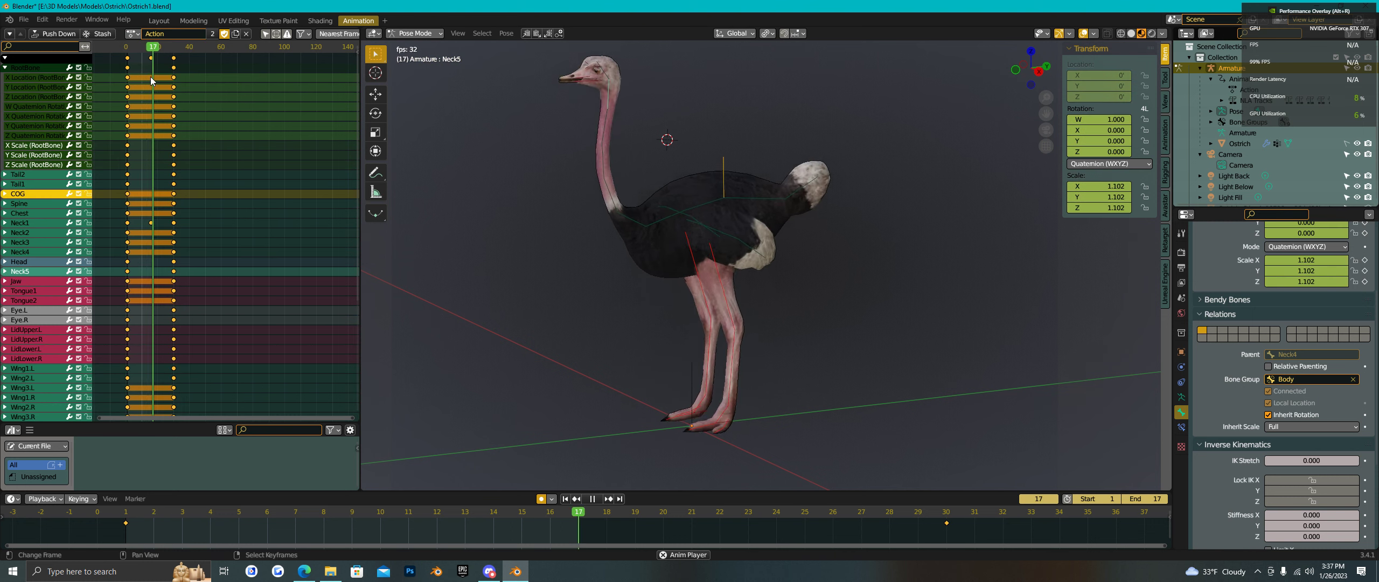
click(593, 499)
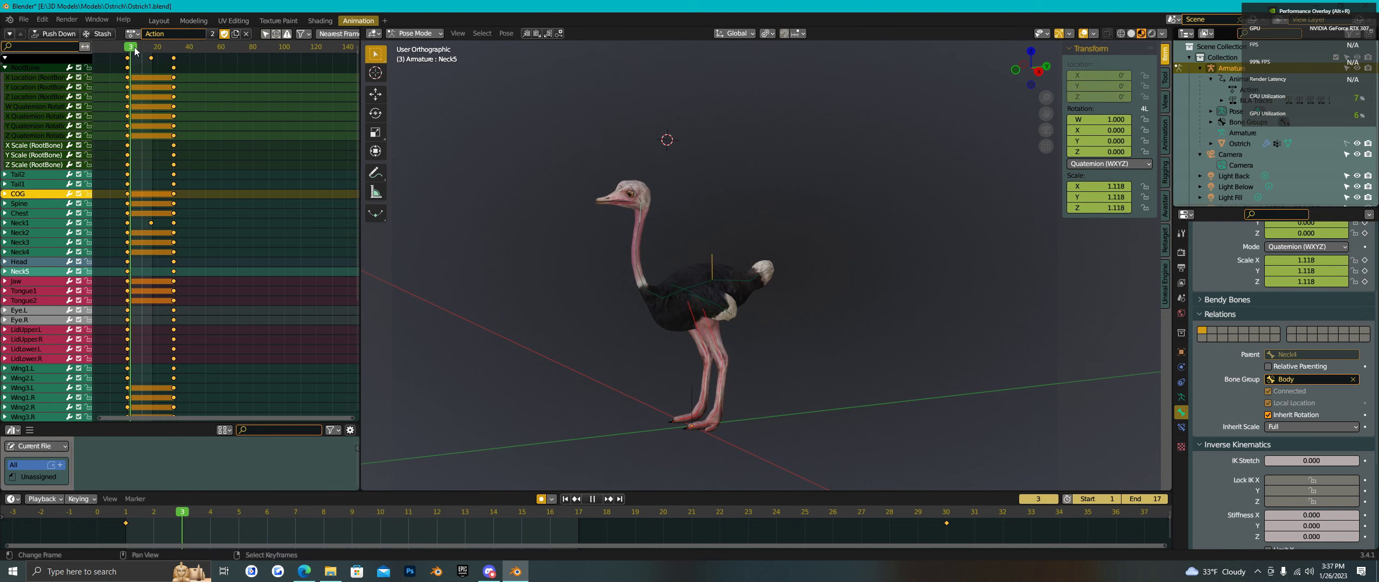
drag(135, 50, 174, 47)
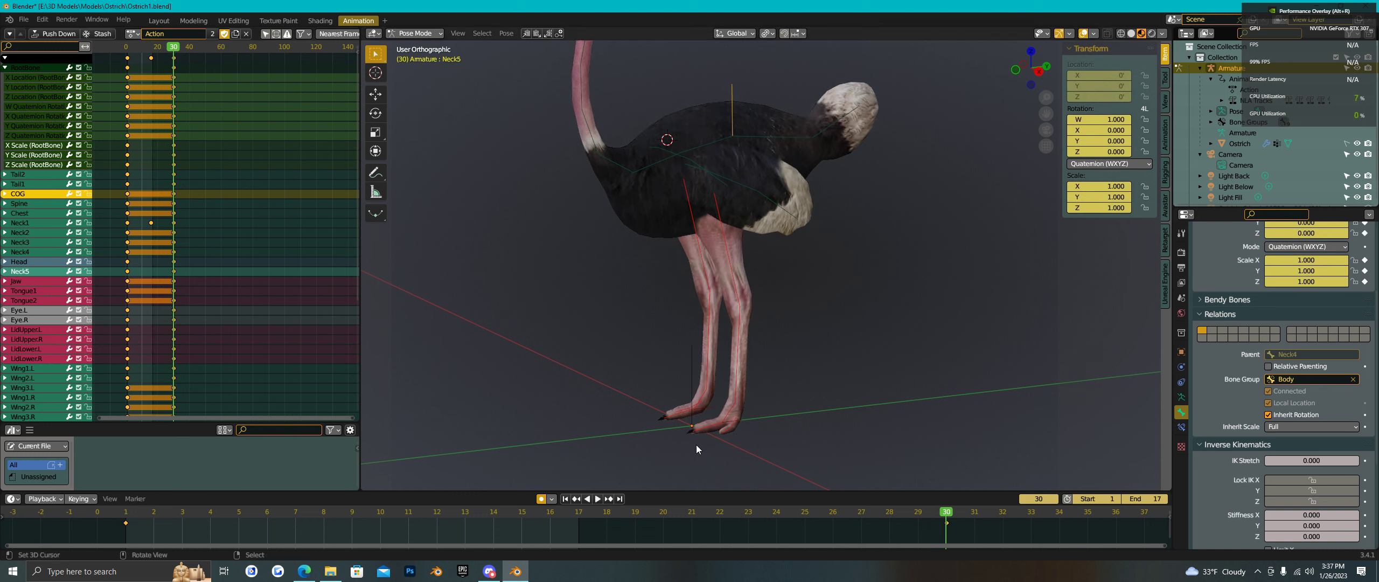
click(133, 34)
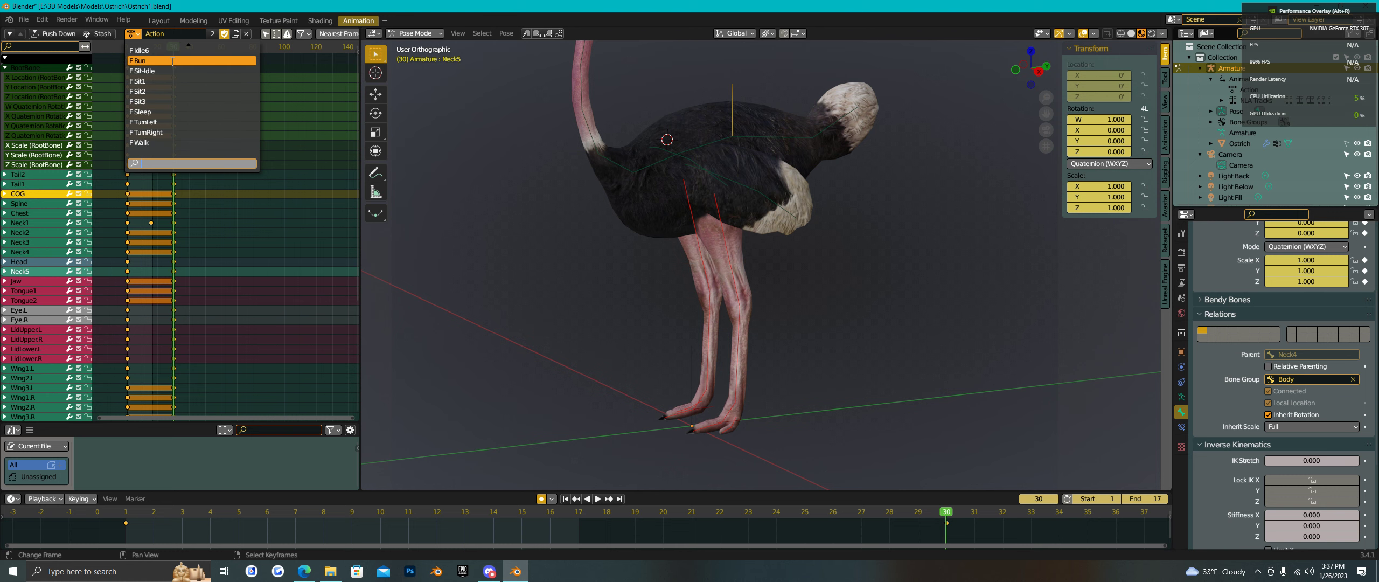
- Assign Run again, watch its 17-frame cycle, replay from frame 1, then reopen the action list
click(145, 60)
scroll(765, 436, down, 2)
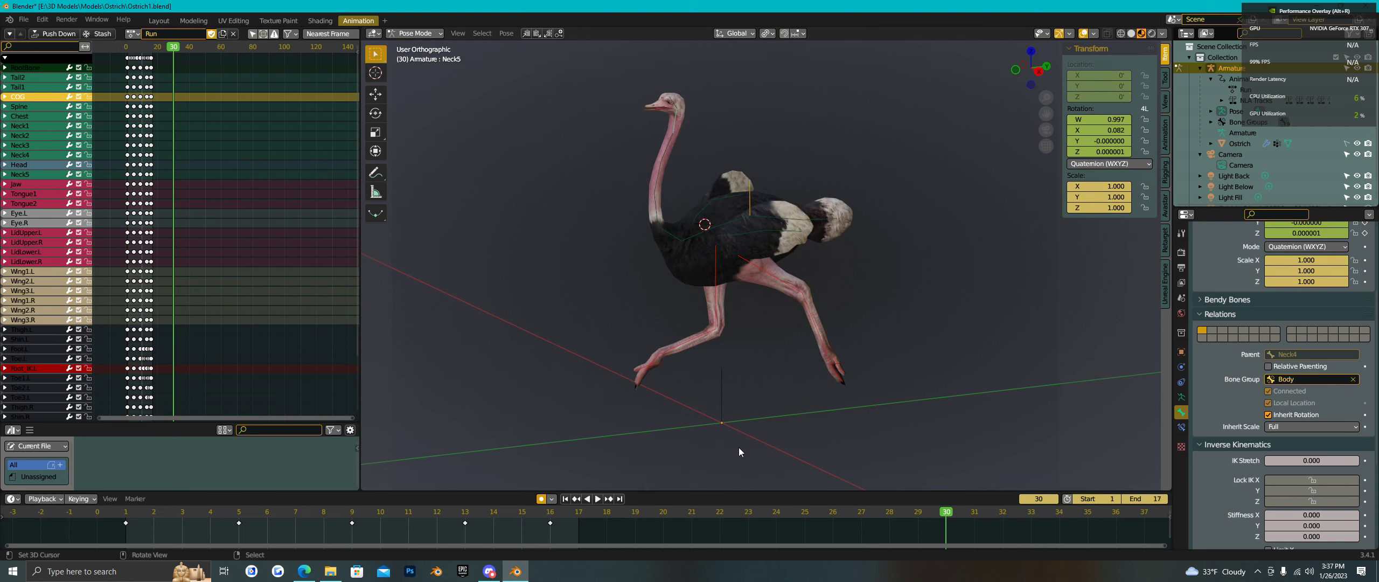
click(597, 499)
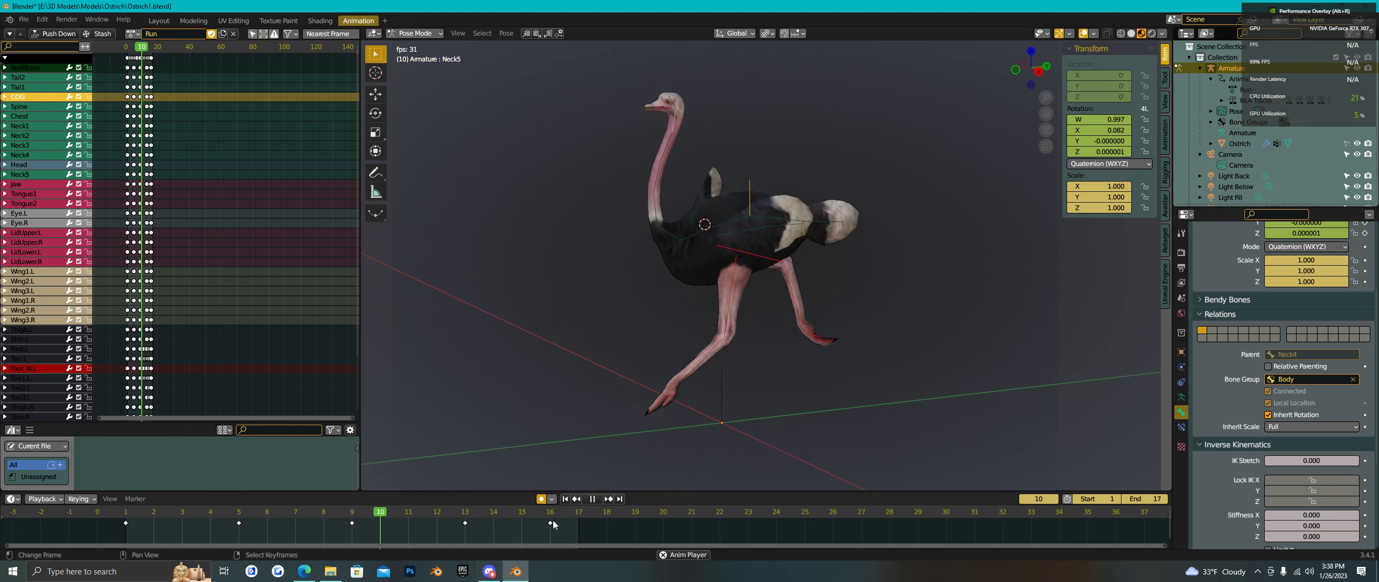
click(594, 499)
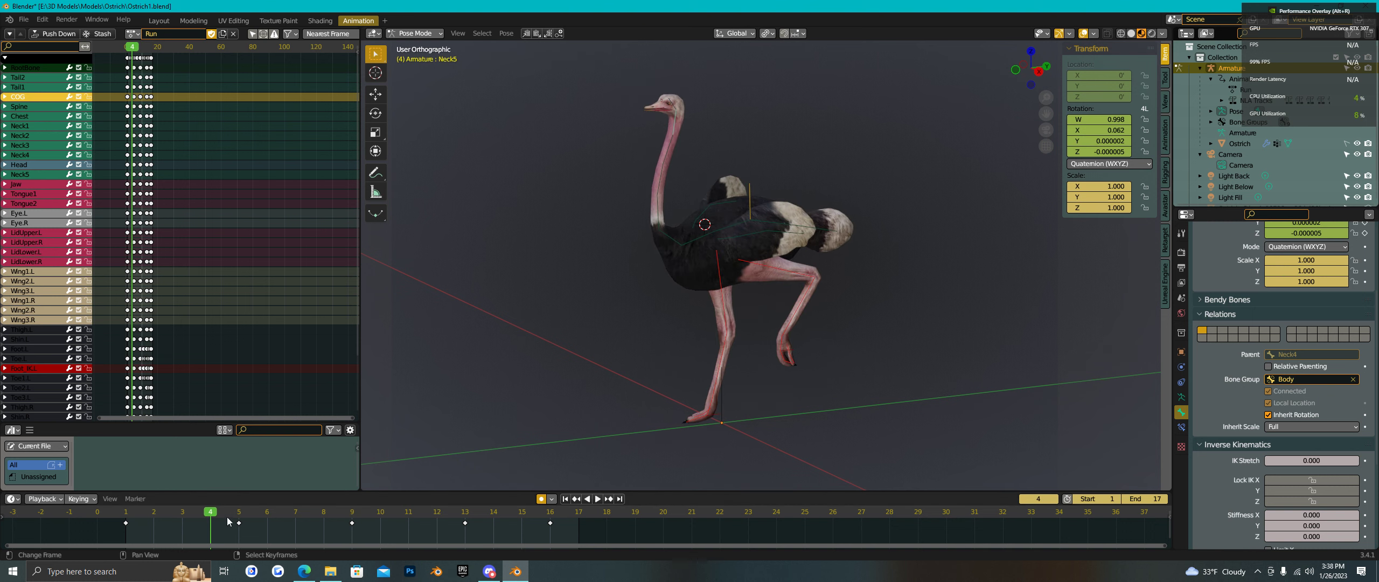
drag(215, 516, 127, 516)
key(space)
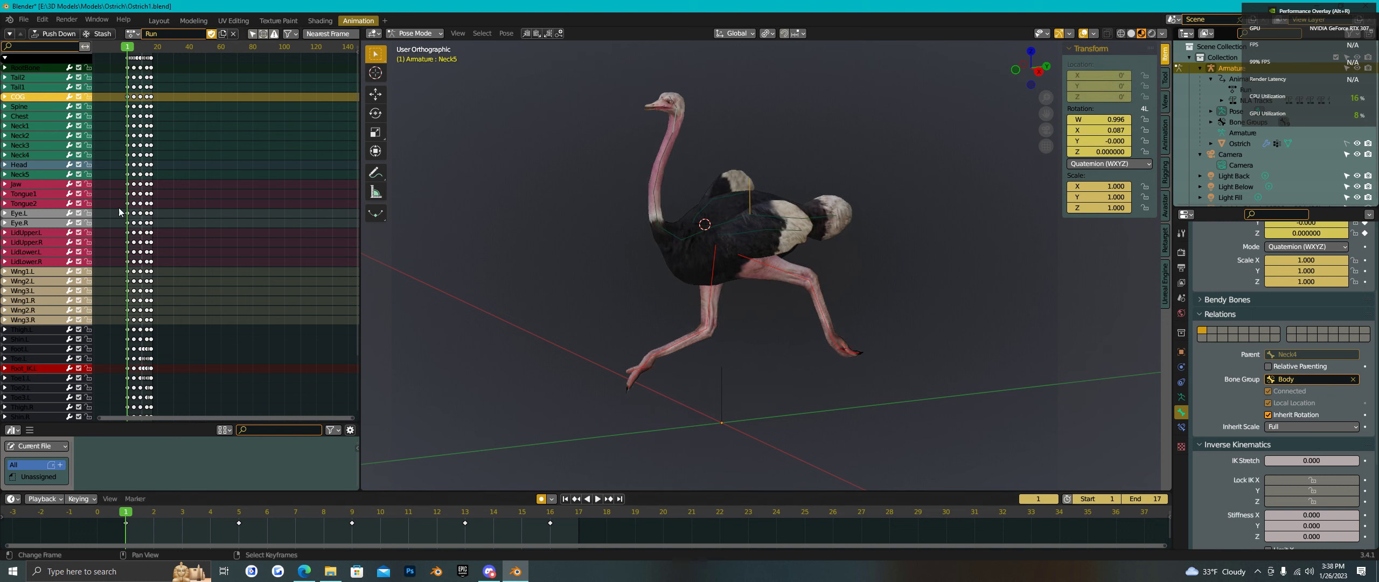
click(133, 34)
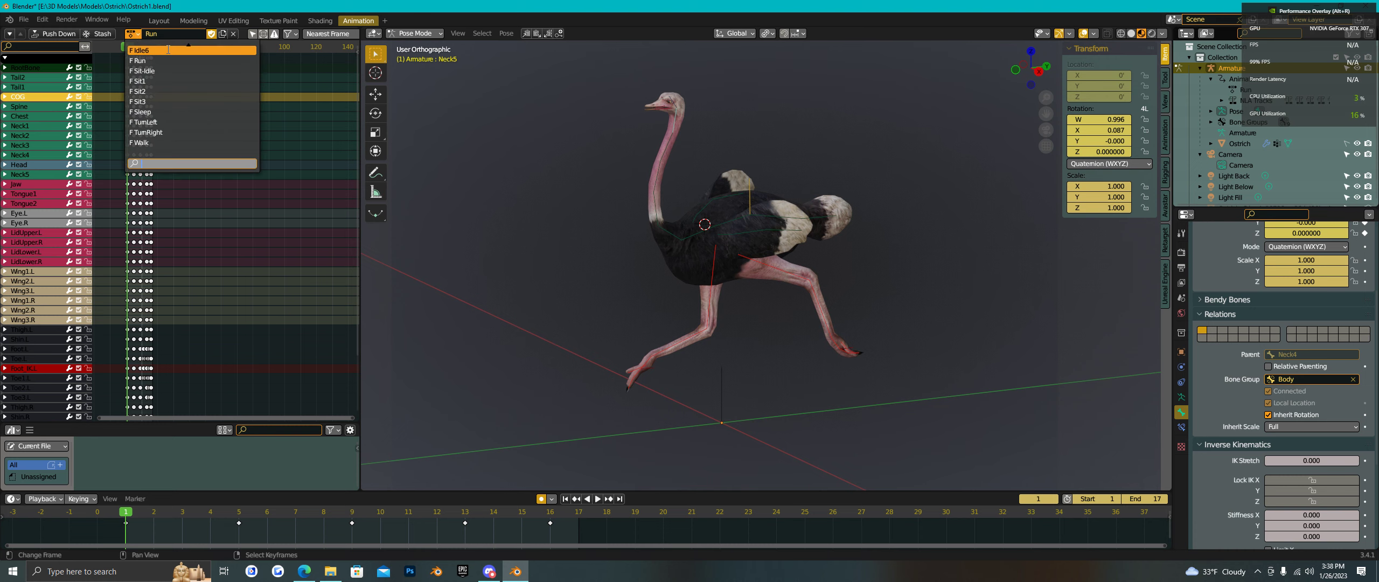
- Reassign the custom 'Action' to the ostrich rig and zoom in to view its frame-1 pose
click(169, 50)
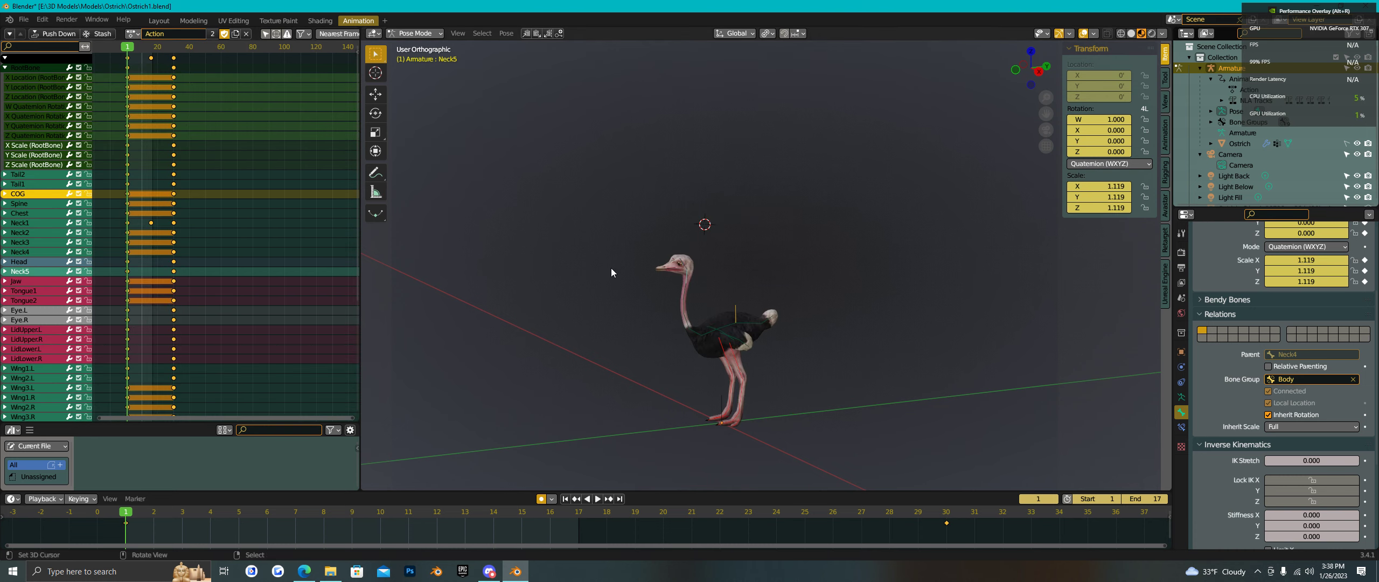
scroll(731, 391, up, 2)
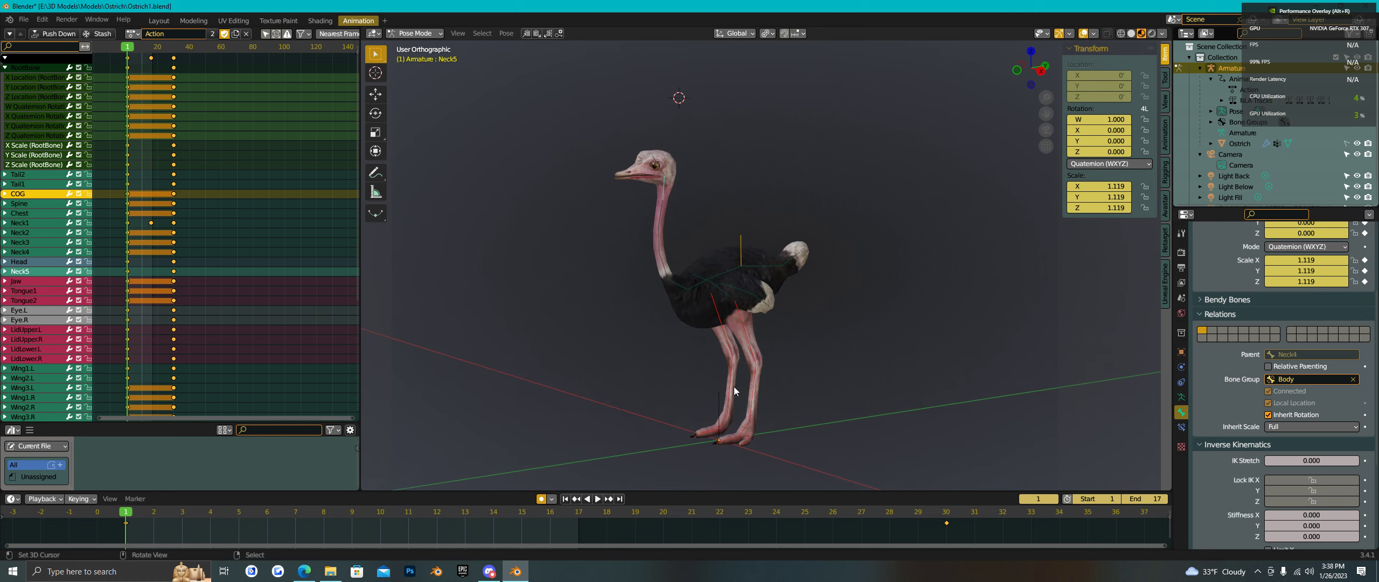
scroll(776, 371, up, 1)
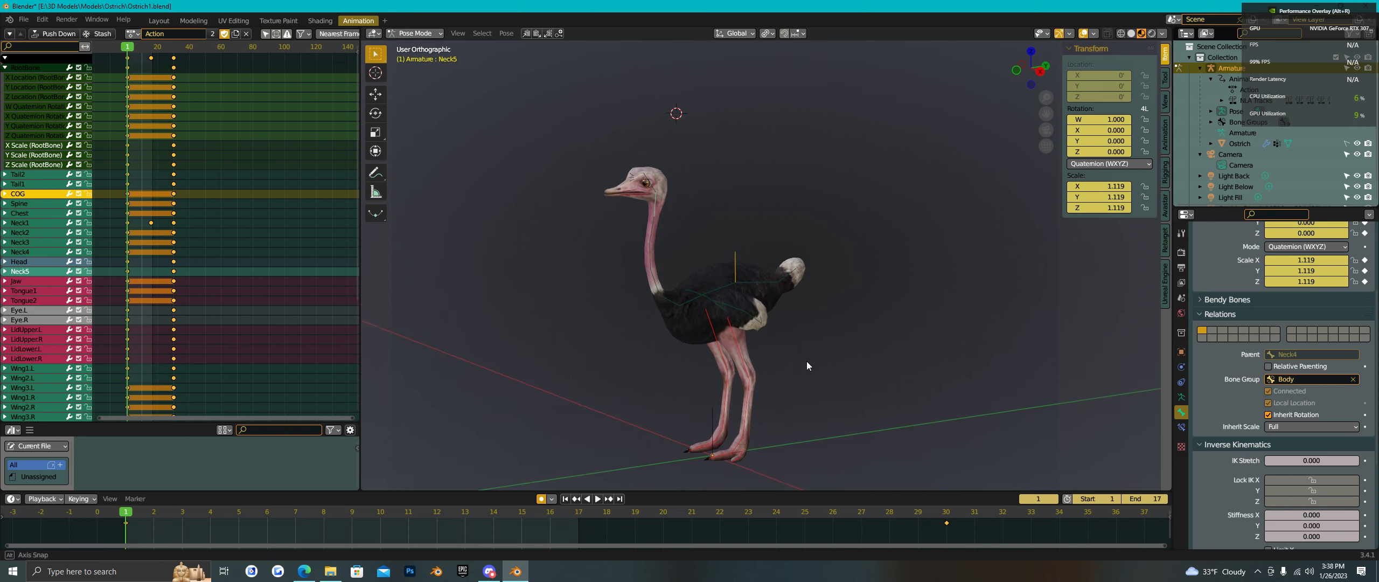
scroll(801, 360, up, 1)
scroll(835, 350, up, 1)
shift+middle_drag(840, 347, 844, 343)
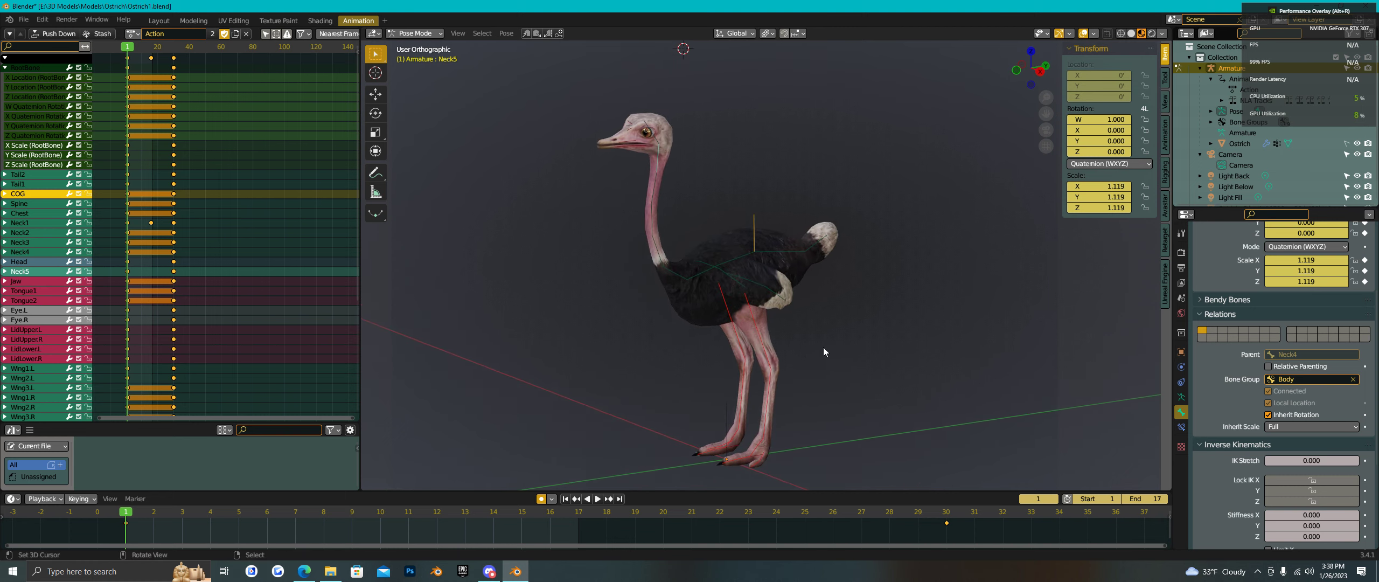
key(alt+z)
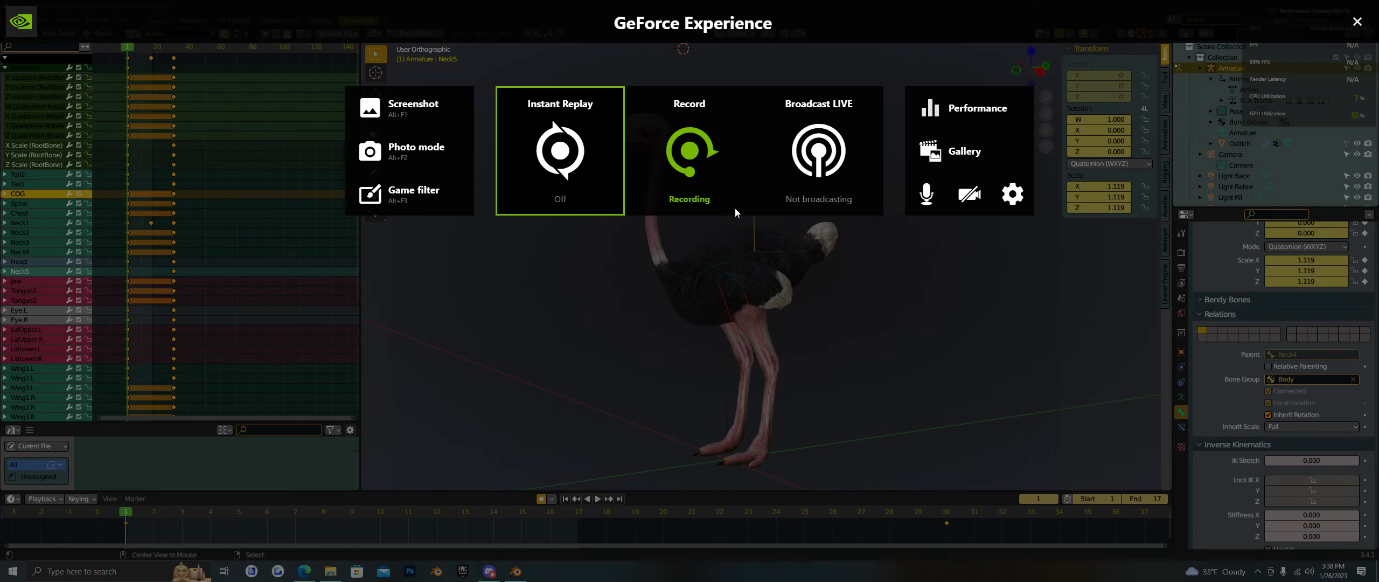